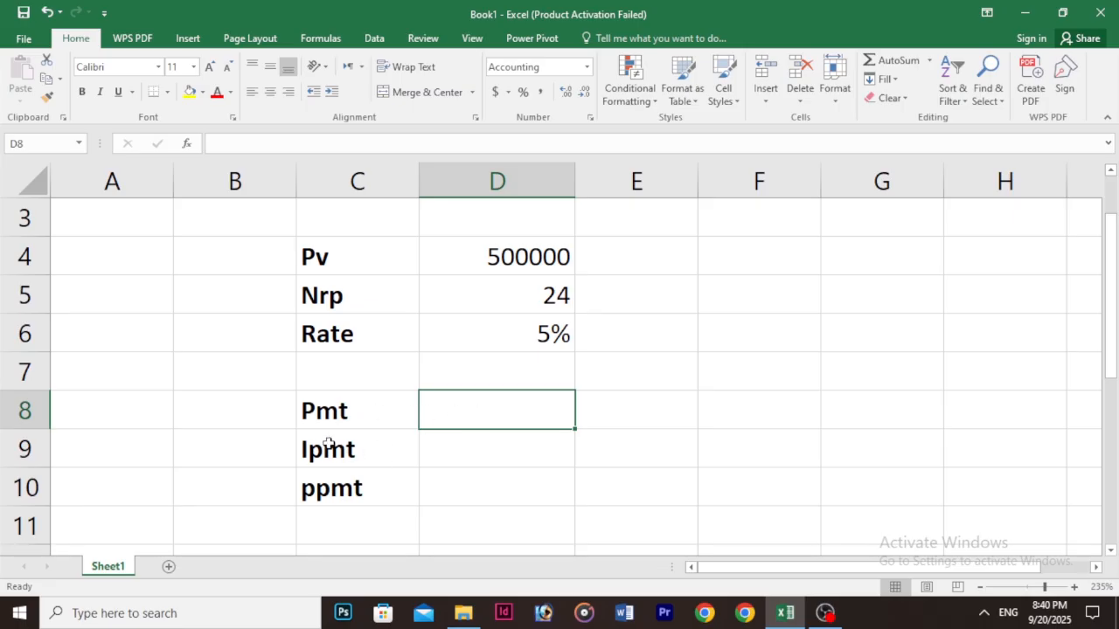
{"action": "left_click", "coordinate": [439, 454]}
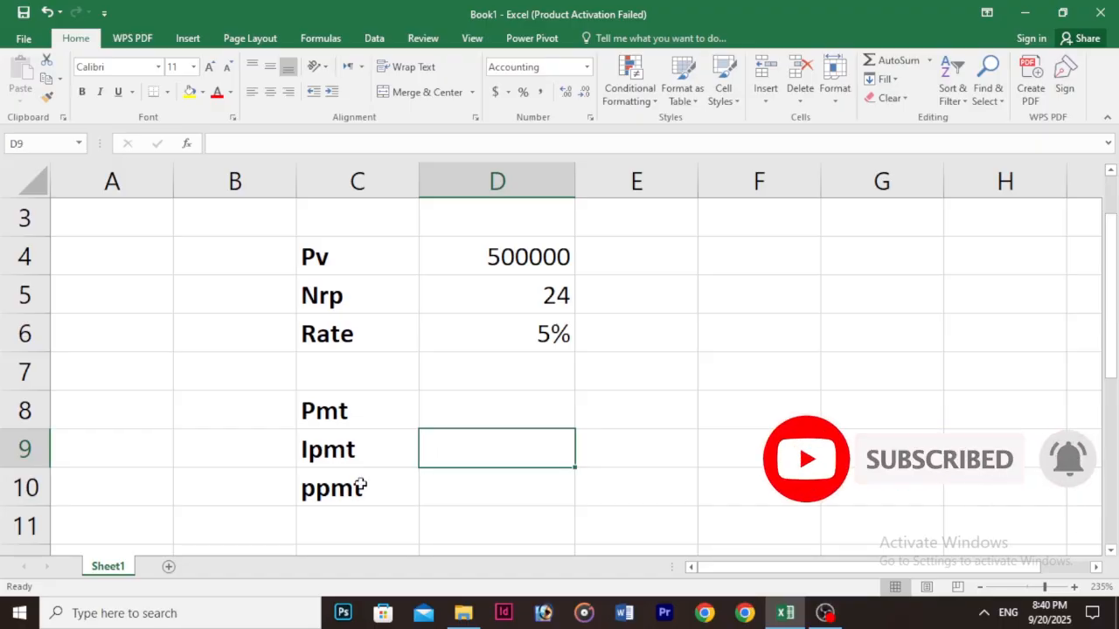
{"action": "left_click", "coordinate": [472, 485]}
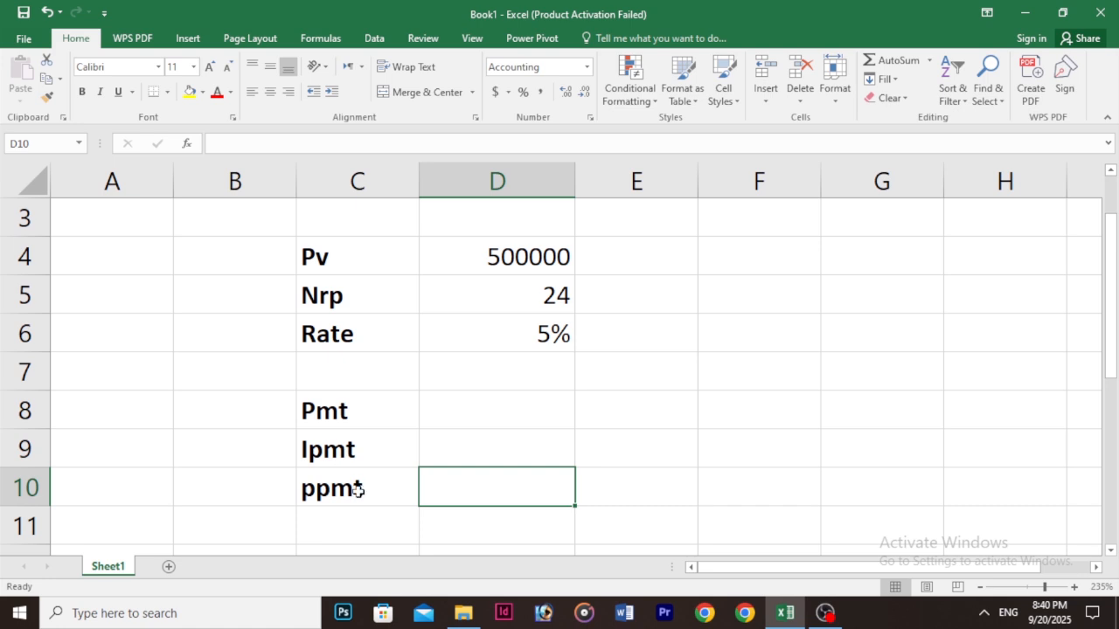
- Calculate the loan payment in D8 with =PMT(D6/12,D5,D4,,0) and format the result in comma style
{"action": "left_click", "coordinate": [439, 411]}
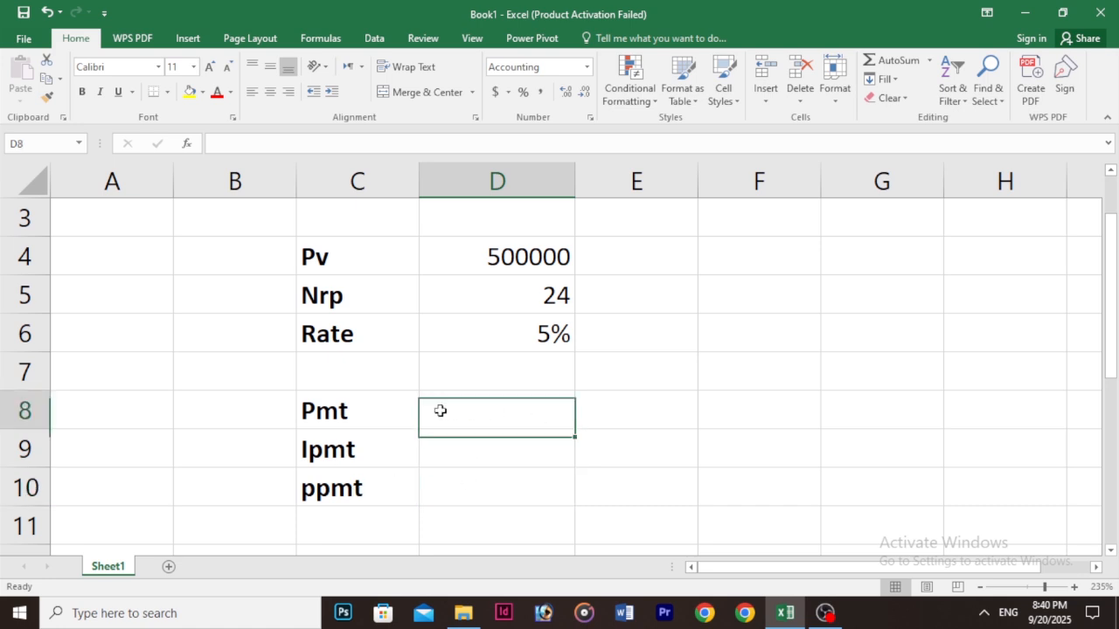
{"action": "type", "text": "="}
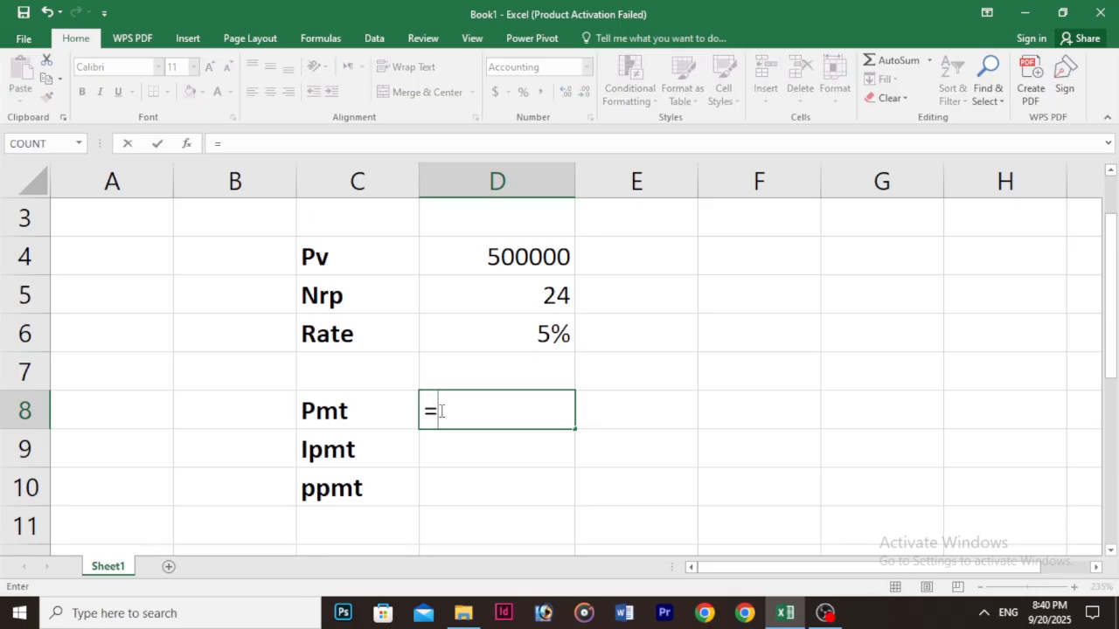
{"action": "type", "text": "pmt"}
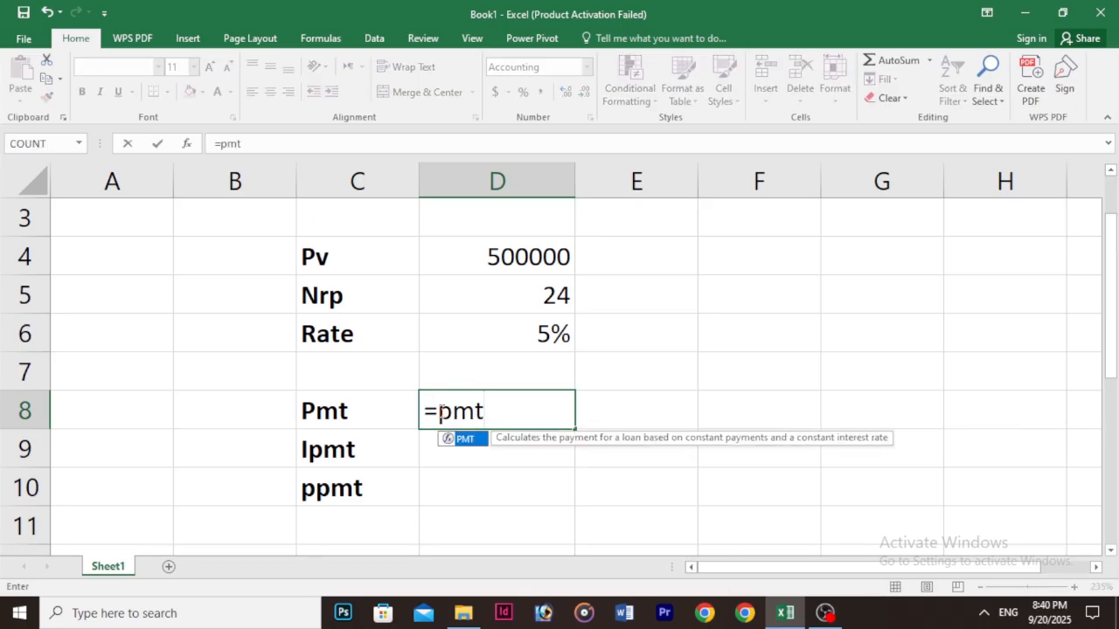
{"action": "type", "text": "("}
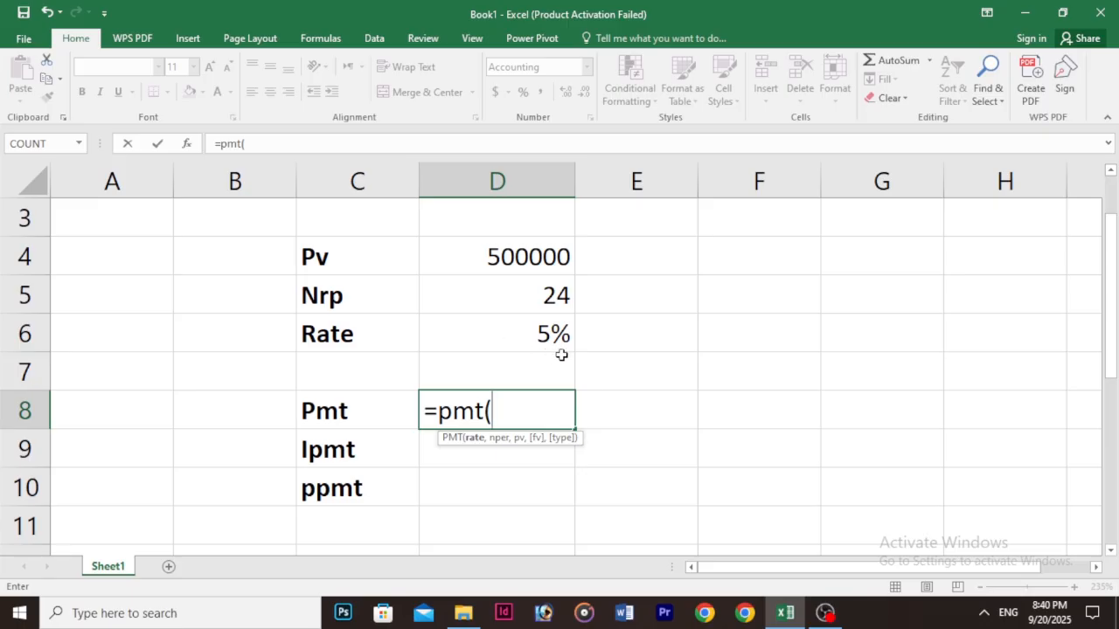
{"action": "left_click", "coordinate": [546, 333]}
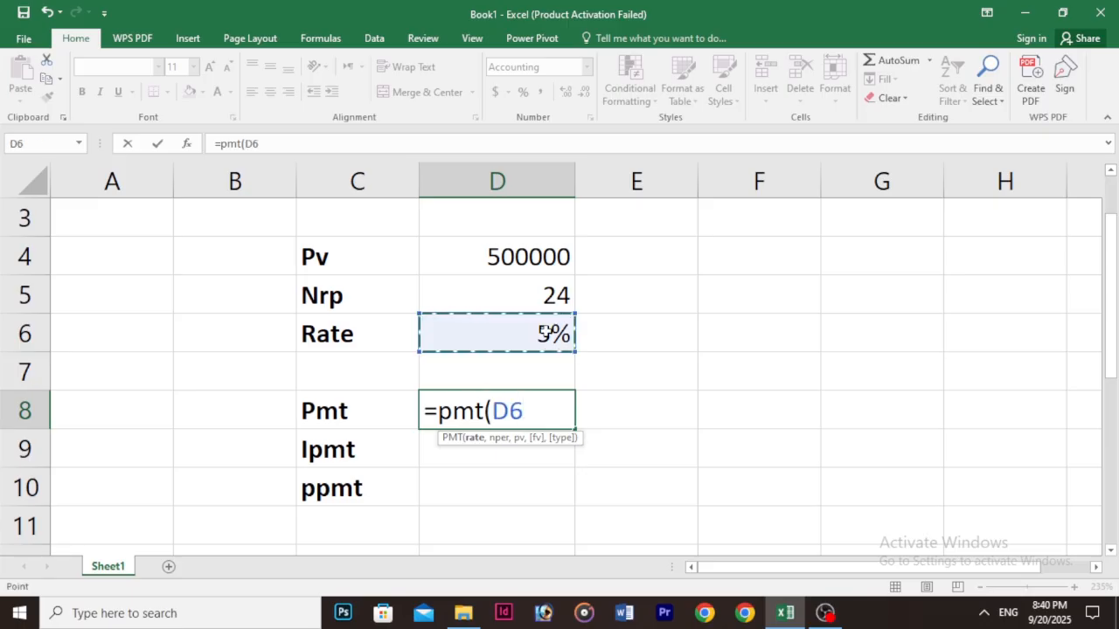
{"action": "type", "text": "/12"}
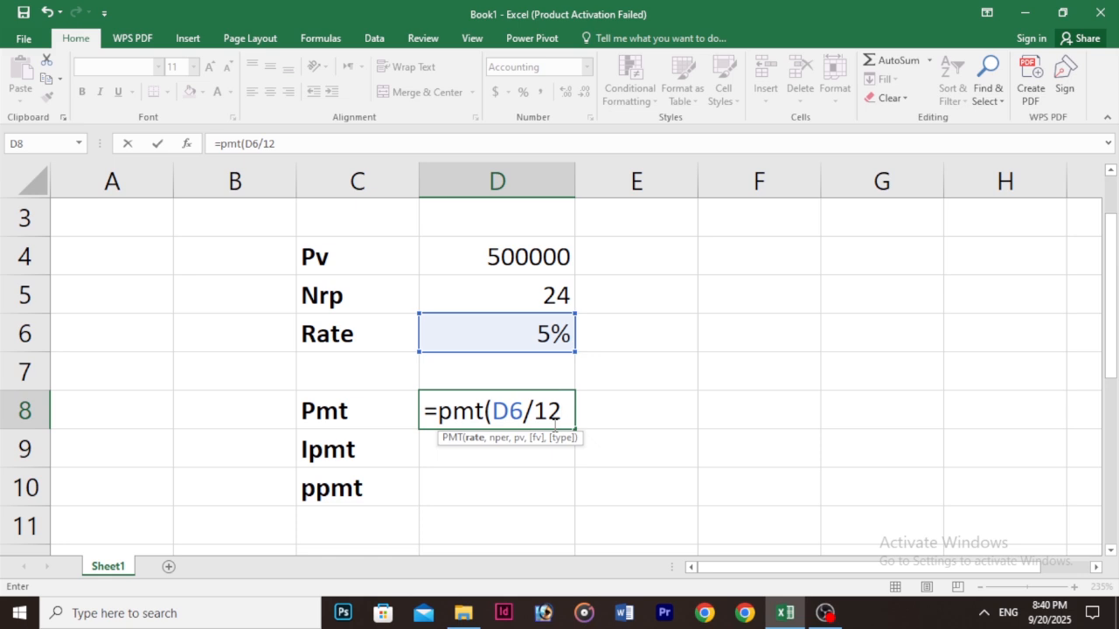
{"action": "type", "text": ","}
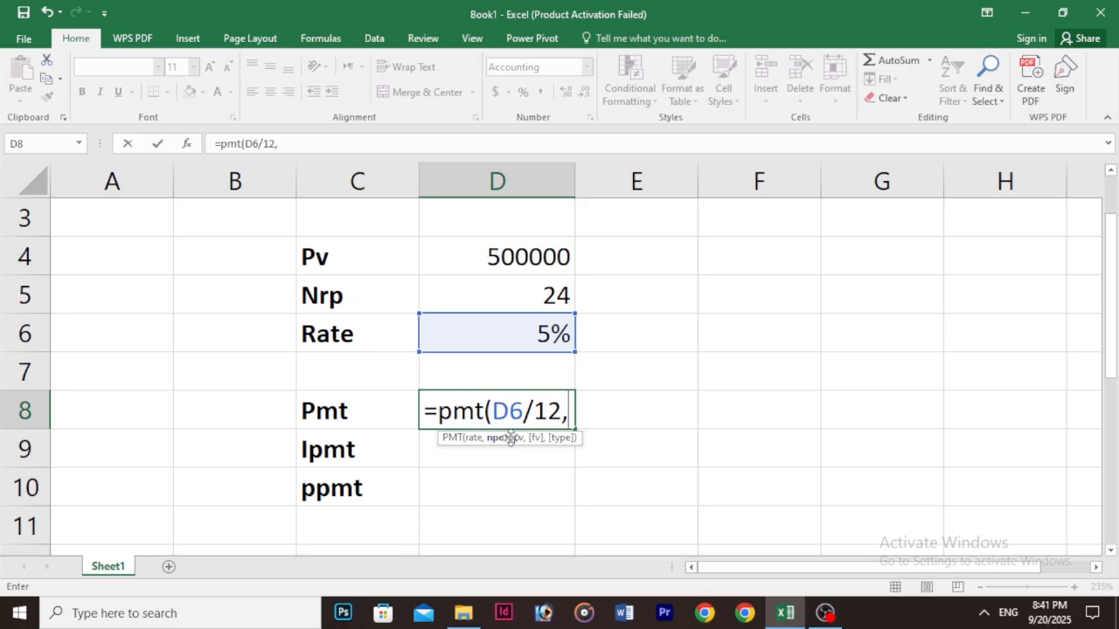
{"action": "left_click", "coordinate": [514, 296]}
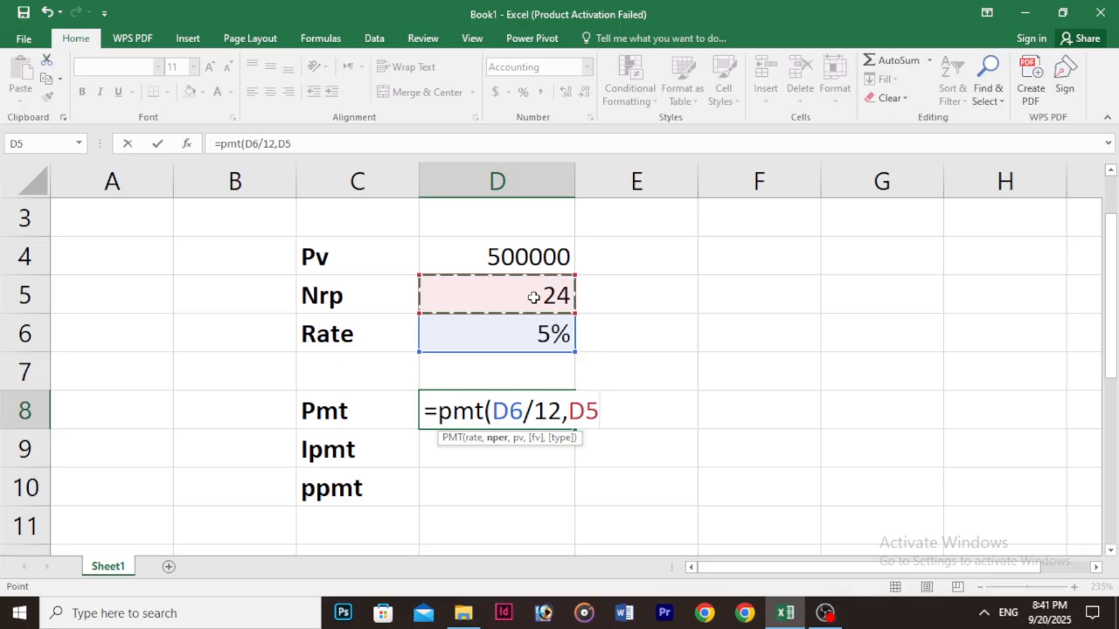
{"action": "type", "text": ","}
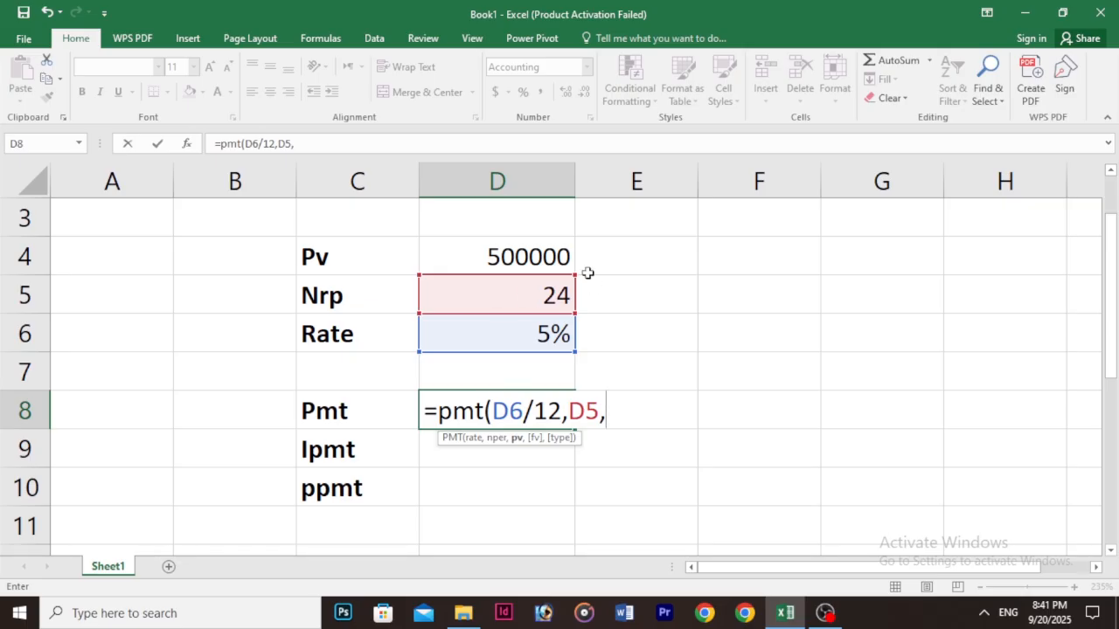
{"action": "left_click", "coordinate": [517, 256]}
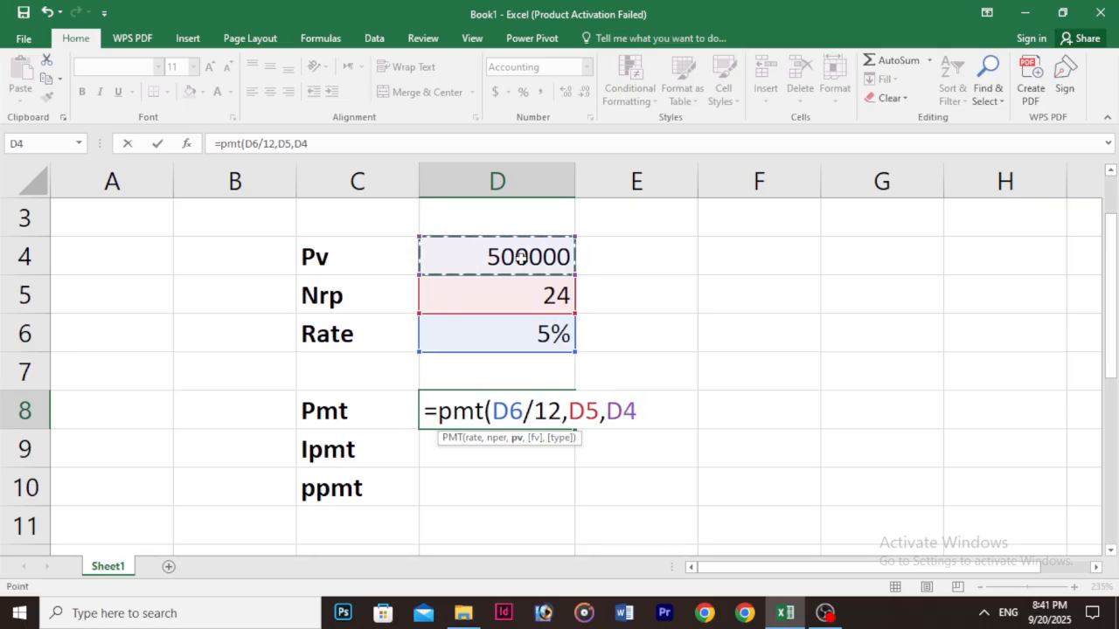
{"action": "type", "text": ",,"}
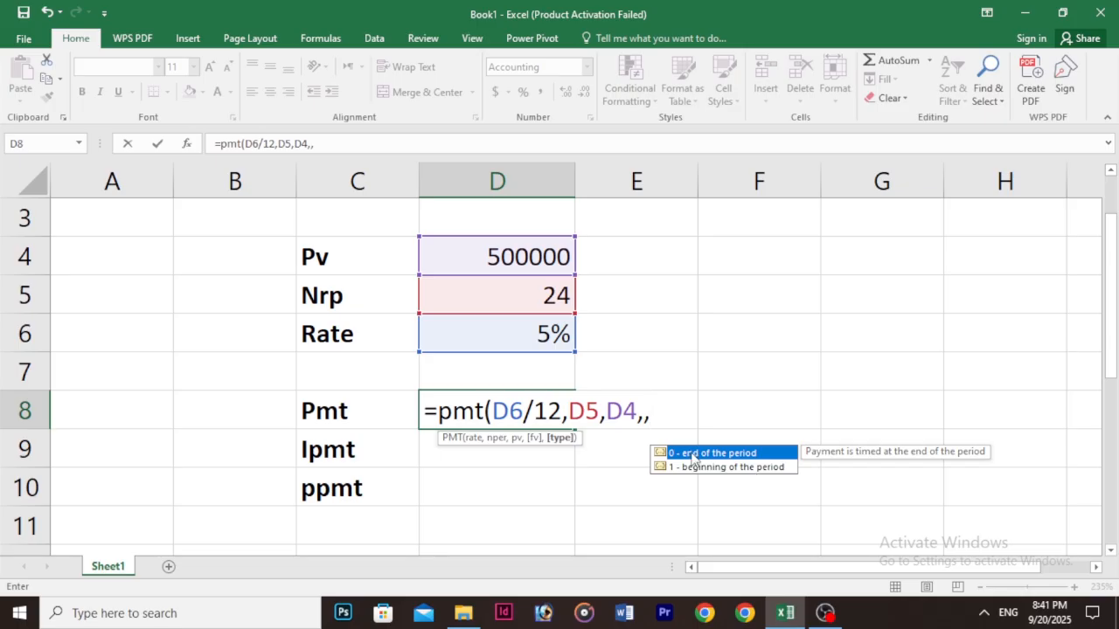
{"action": "type", "text": "0"}
{"action": "key", "text": "Return"}
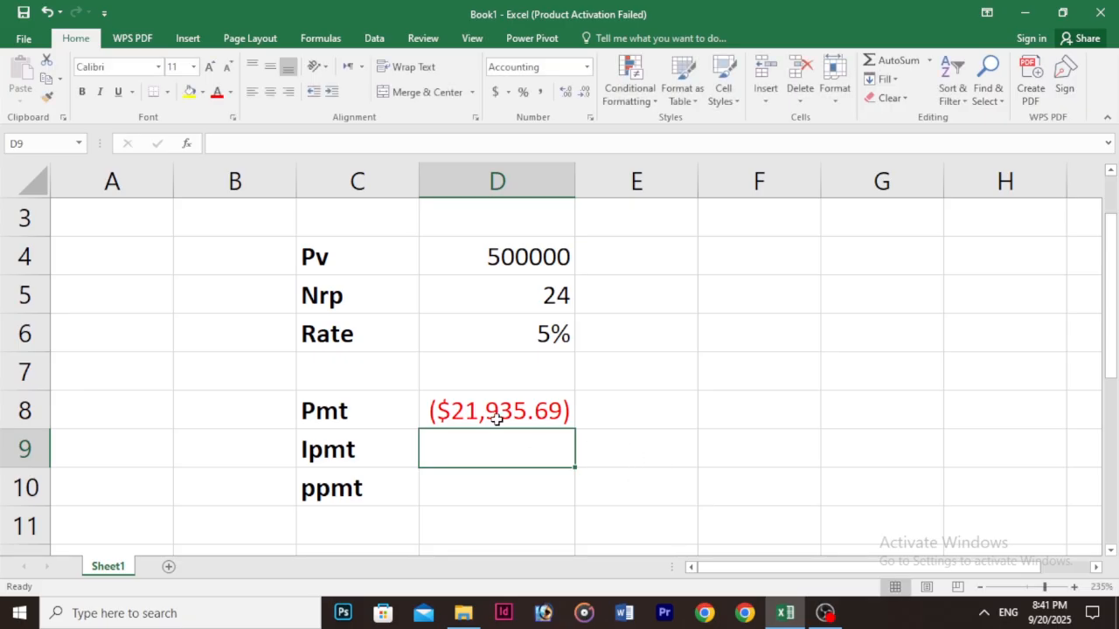
{"action": "left_click", "coordinate": [490, 416]}
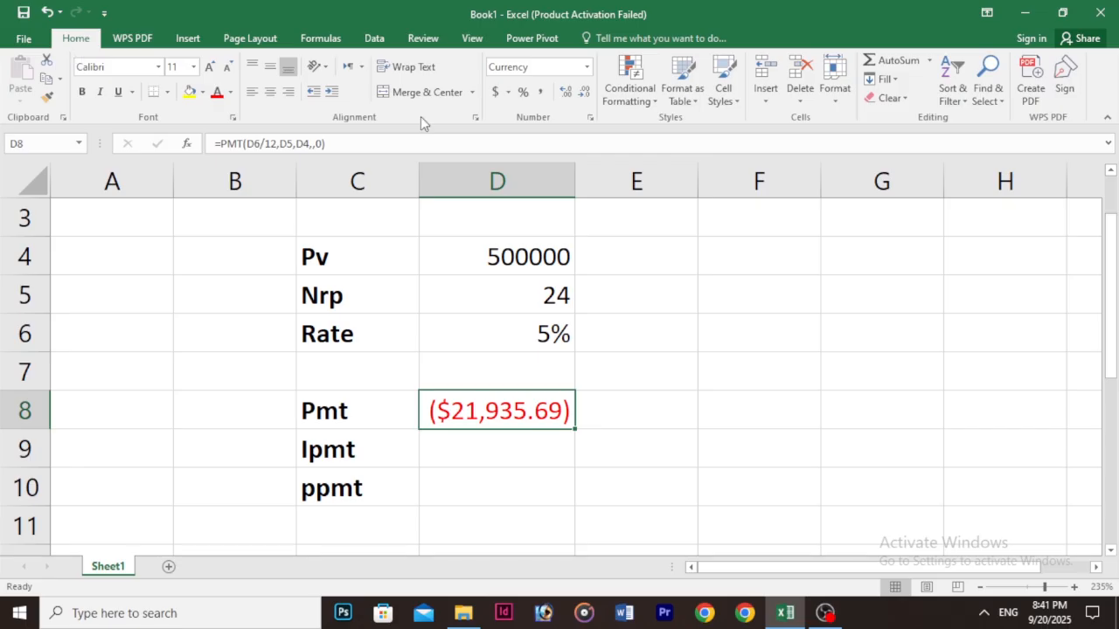
{"action": "left_click", "coordinate": [540, 92]}
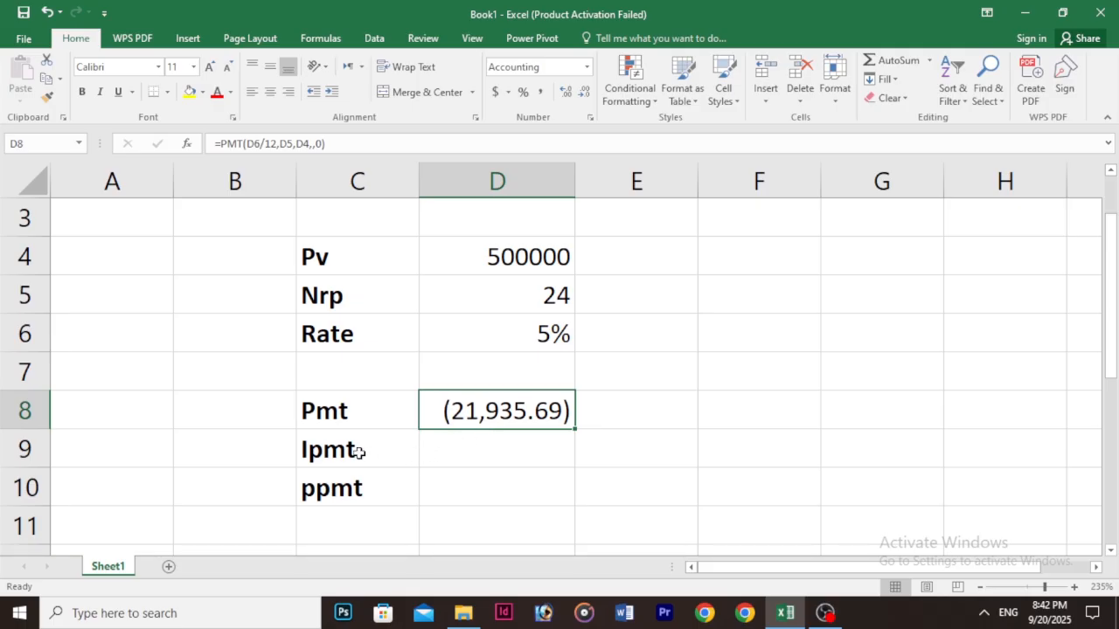
- Calculate the first period's interest payment in D9 with =IPMT(D6/12,1,D5,D4,,0) and format the result in comma style
{"action": "left_click", "coordinate": [449, 453]}
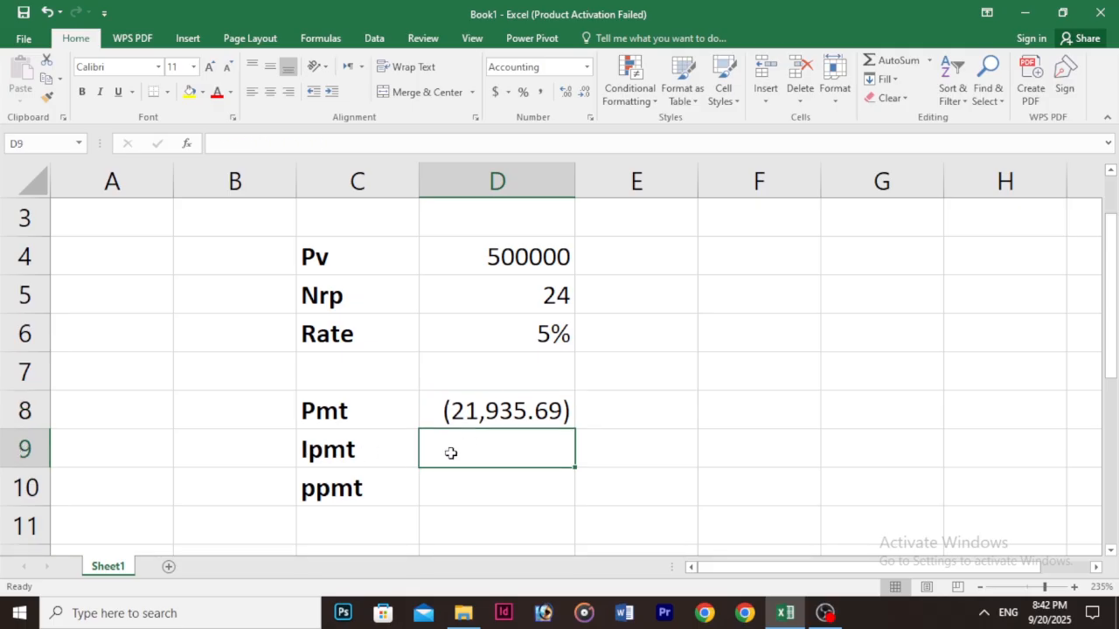
{"action": "type", "text": "="}
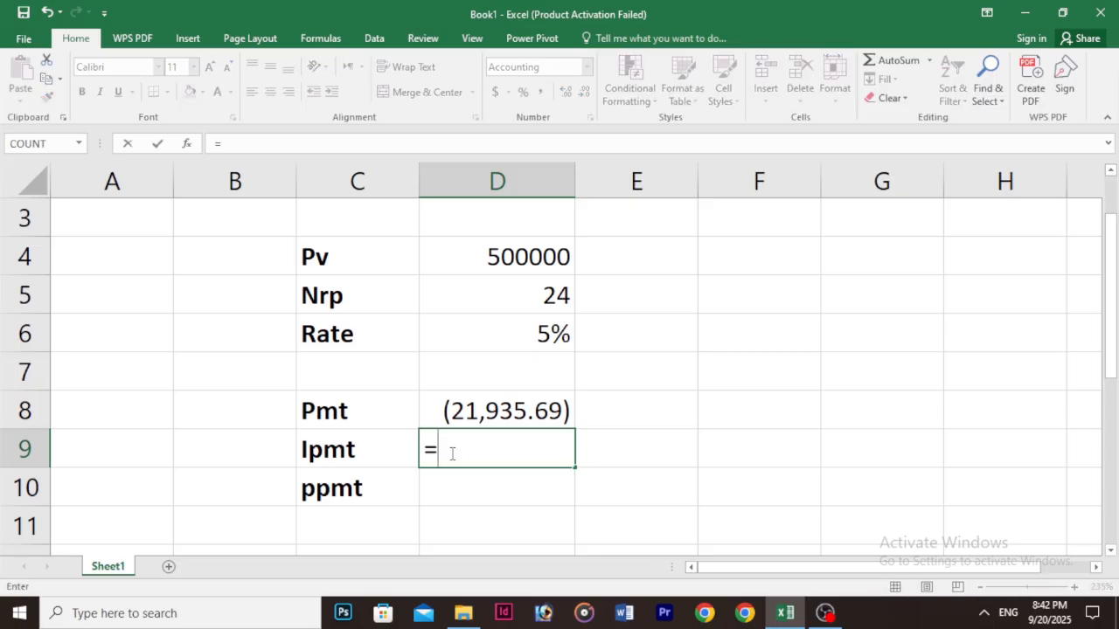
{"action": "type", "text": "ipmt"}
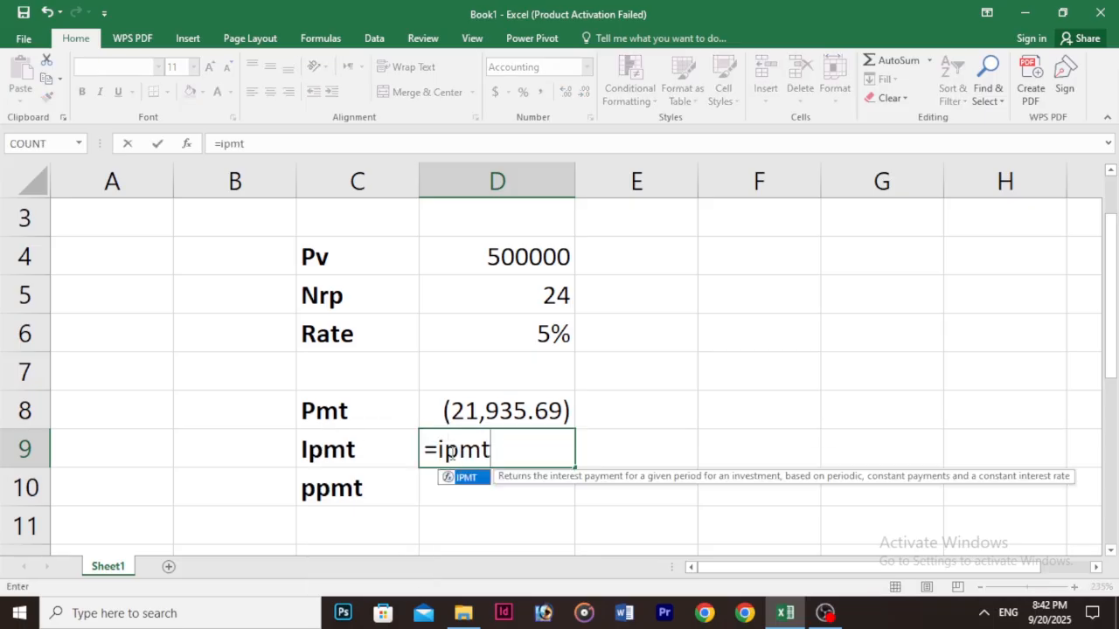
{"action": "type", "text": "("}
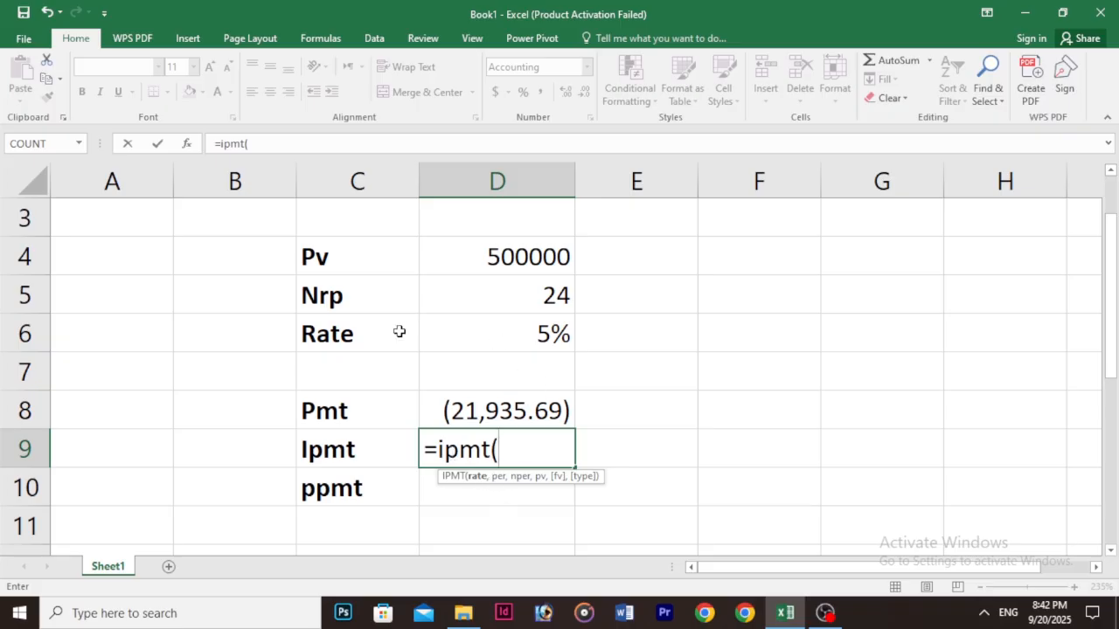
{"action": "left_click", "coordinate": [524, 329]}
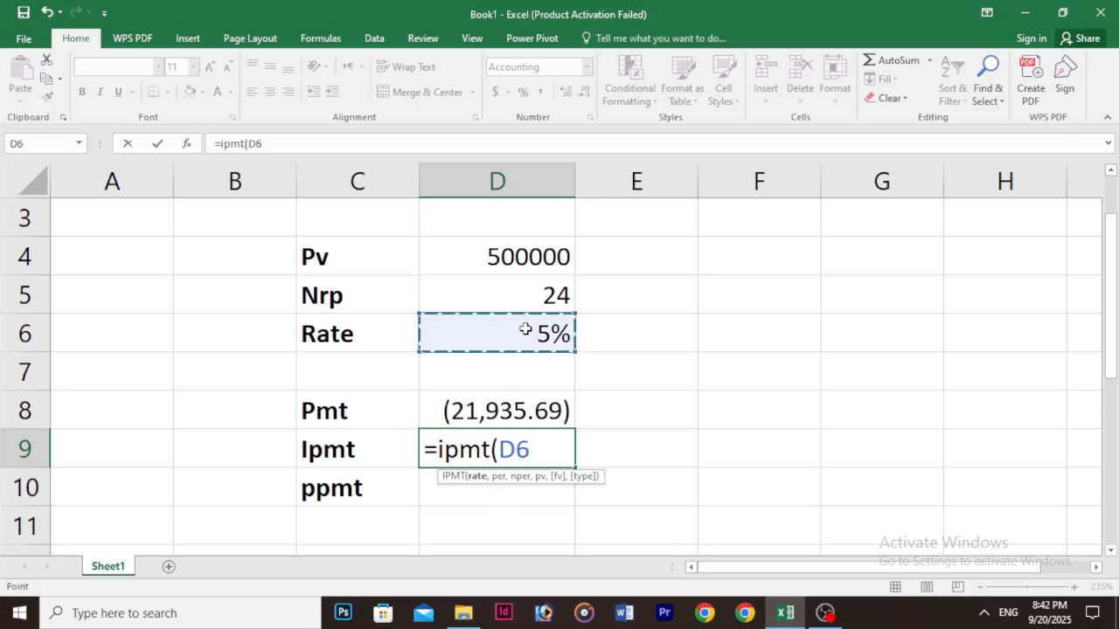
{"action": "type", "text": "/12"}
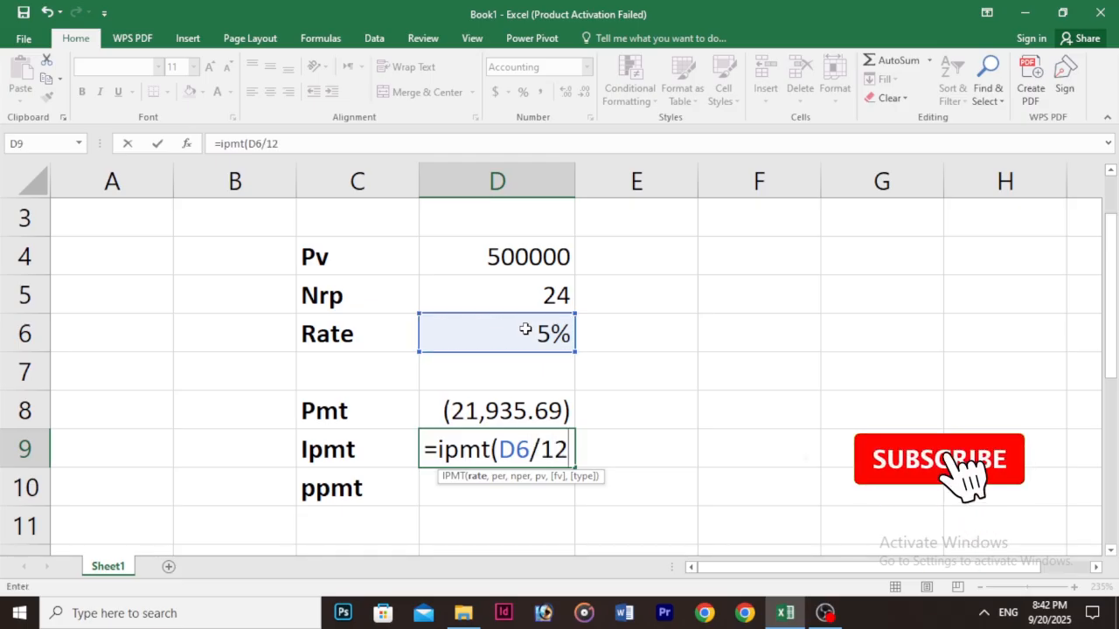
{"action": "type", "text": ","}
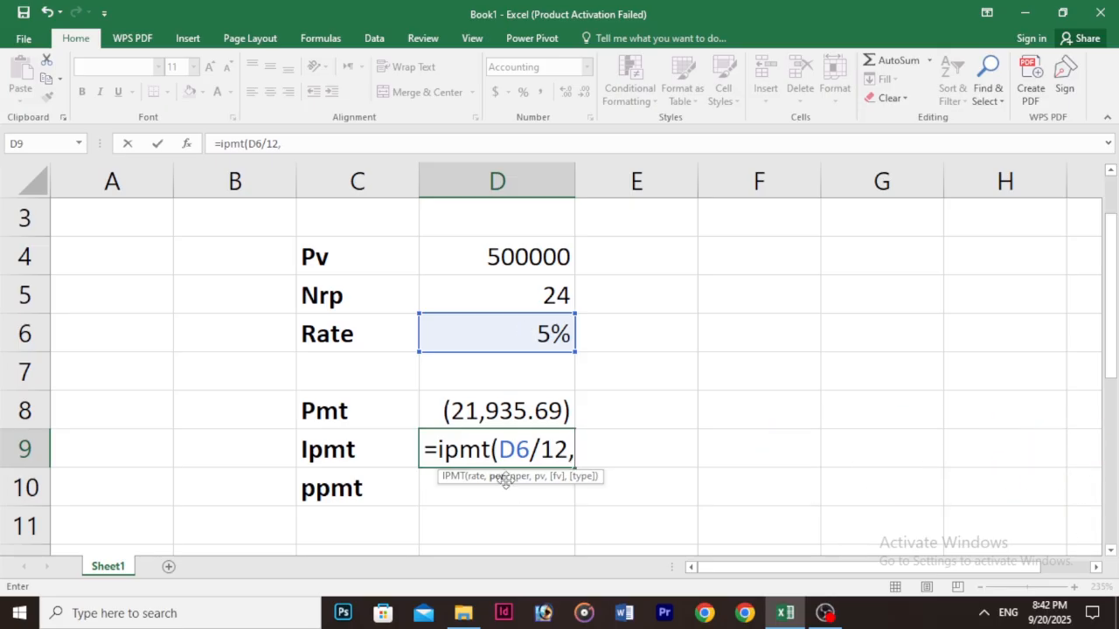
{"action": "type", "text": "1,"}
{"action": "left_click", "coordinate": [521, 291]}
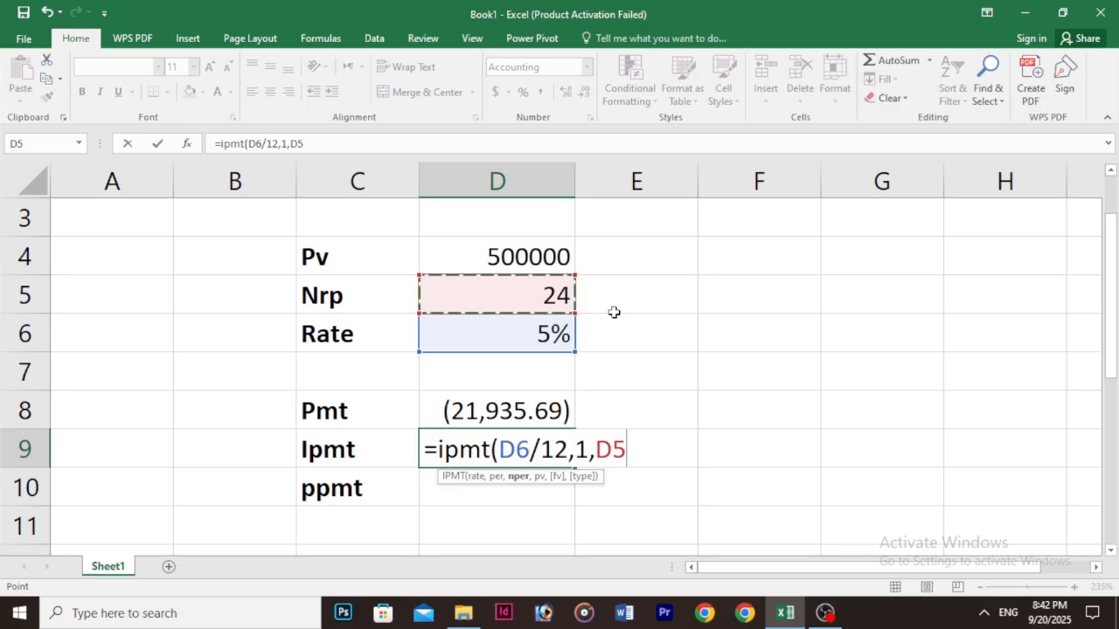
{"action": "type", "text": ","}
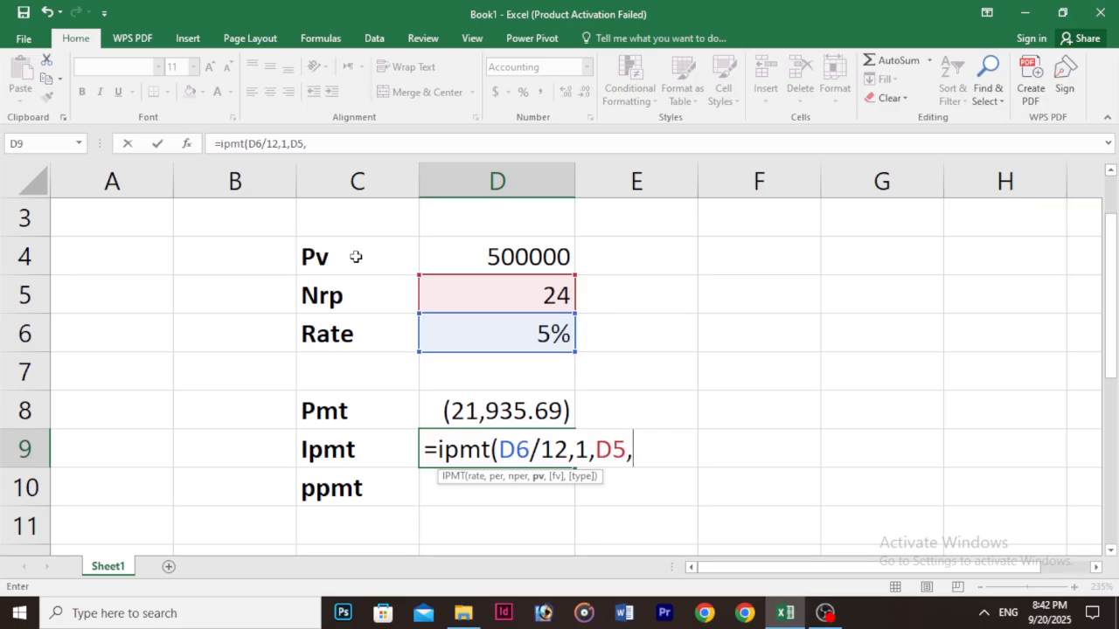
{"action": "left_click", "coordinate": [523, 258]}
{"action": "type", "text": ",,0"}
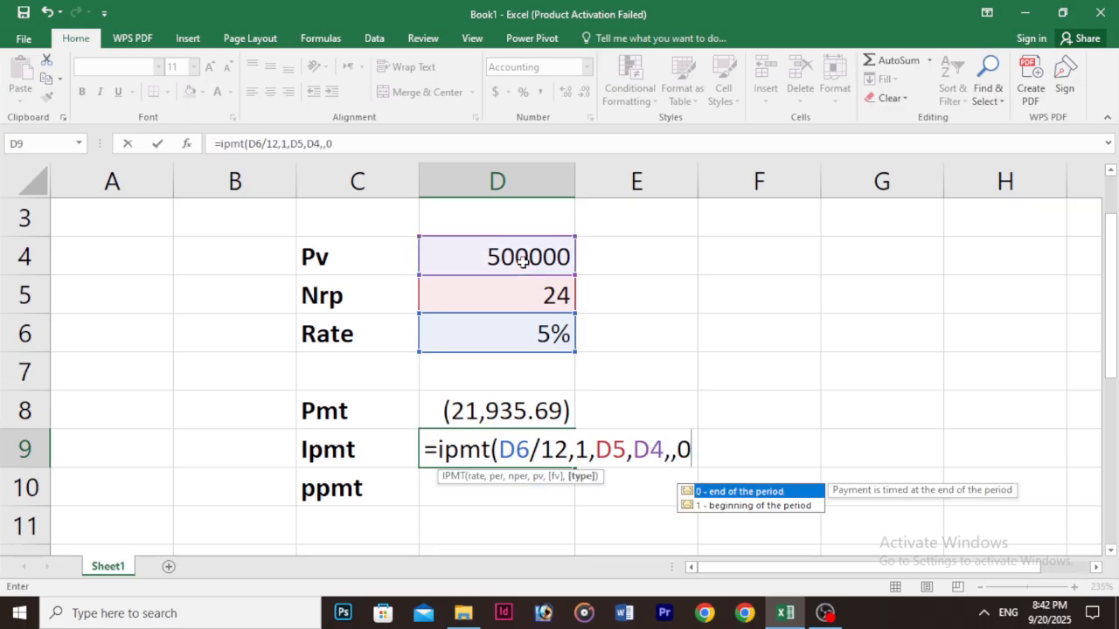
{"action": "key", "text": "Return"}
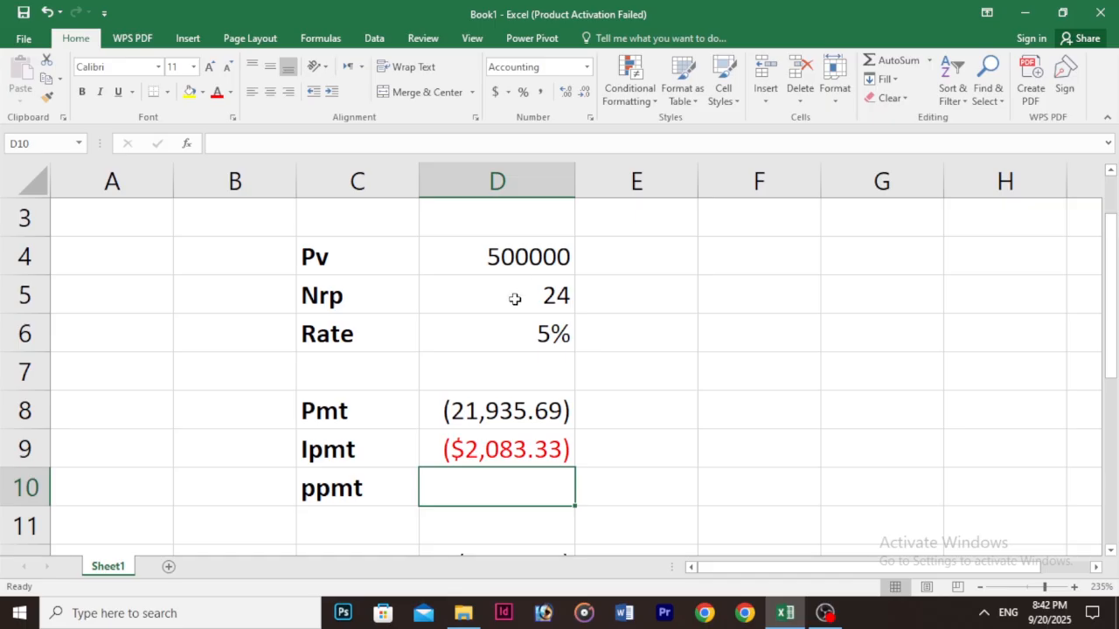
{"action": "left_click", "coordinate": [503, 455]}
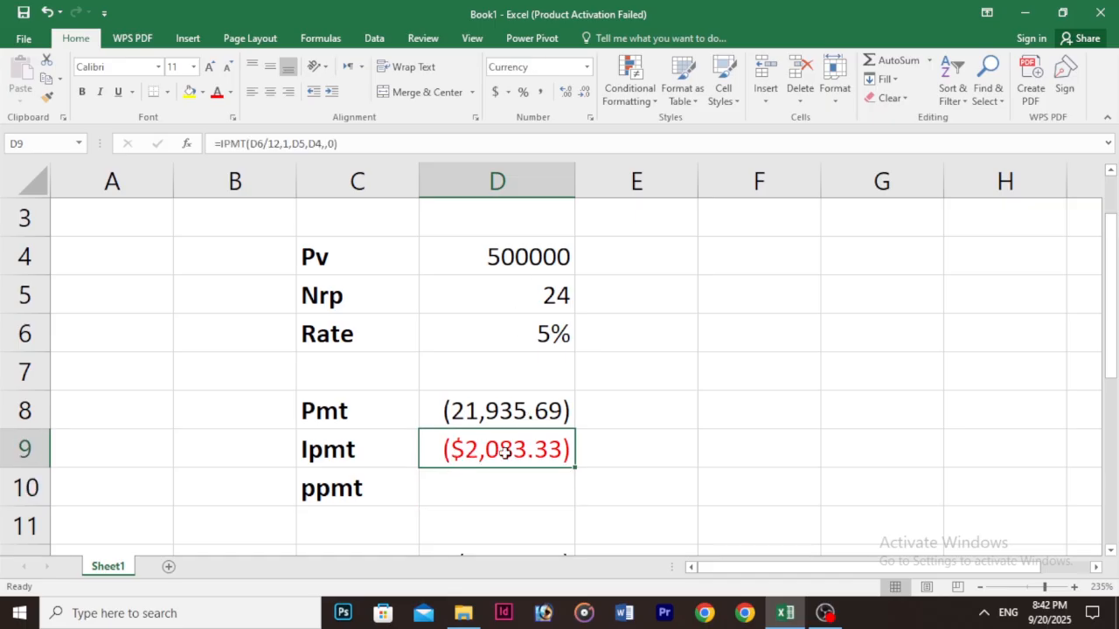
{"action": "left_click", "coordinate": [540, 92]}
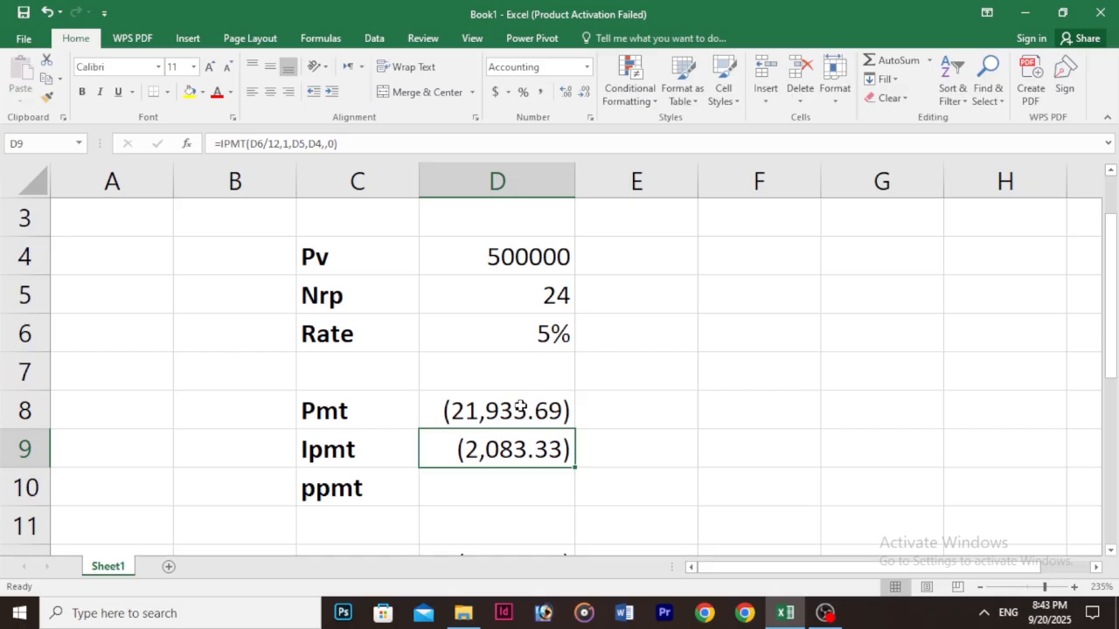
- Calculate the first period's principal payment in D10 with =PPMT(D6/12,1,D5,D4,,0) and format the result in comma style
{"action": "left_click", "coordinate": [460, 486]}
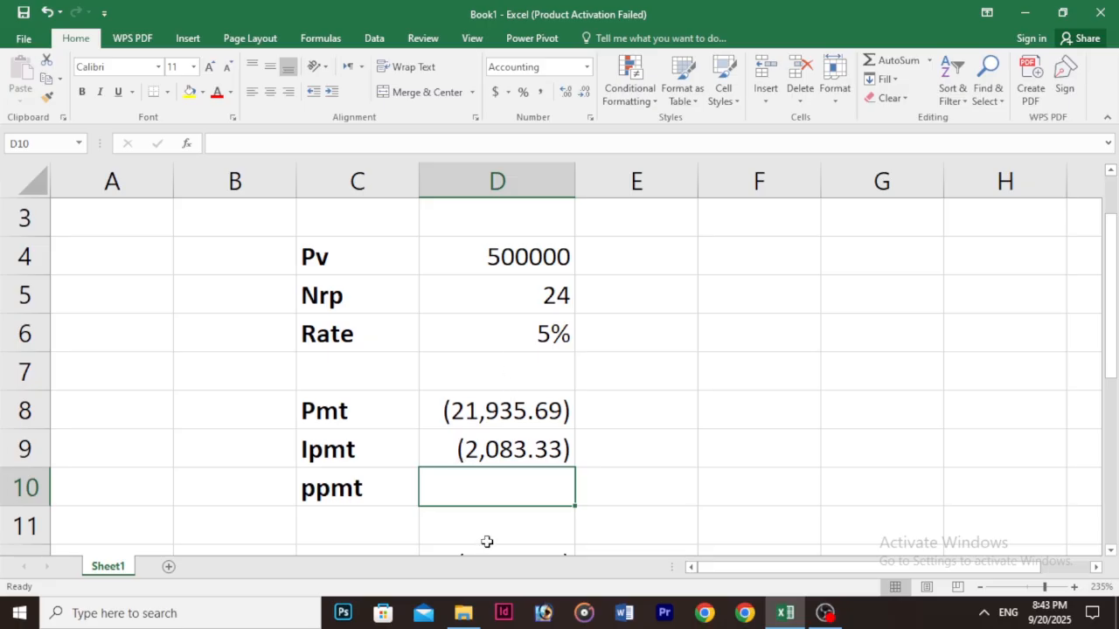
{"action": "type", "text": "="}
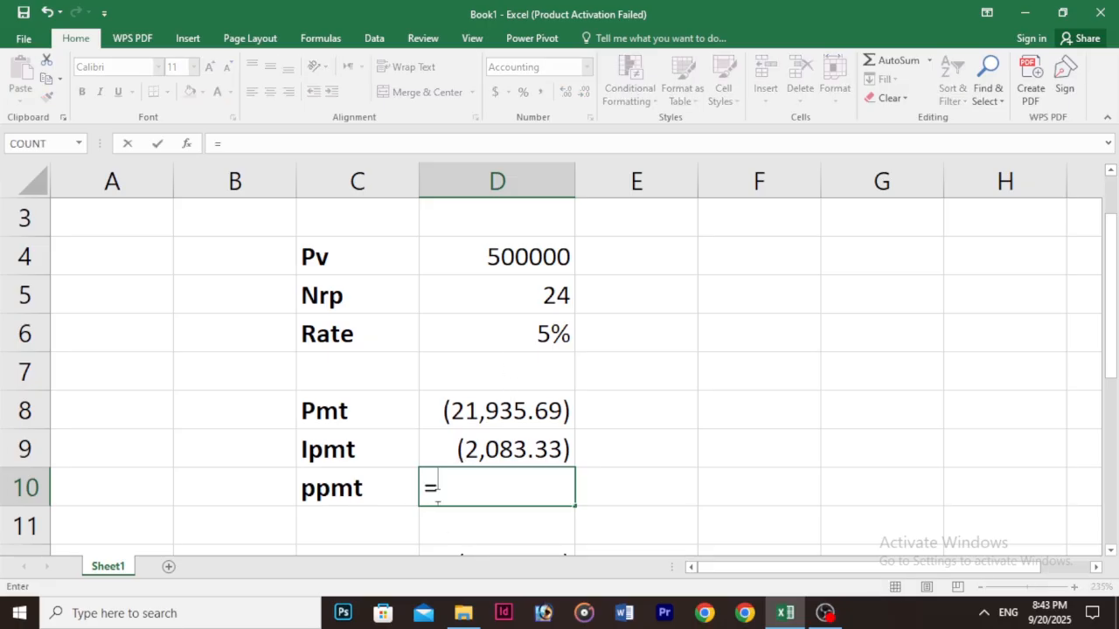
{"action": "type", "text": "ppm"}
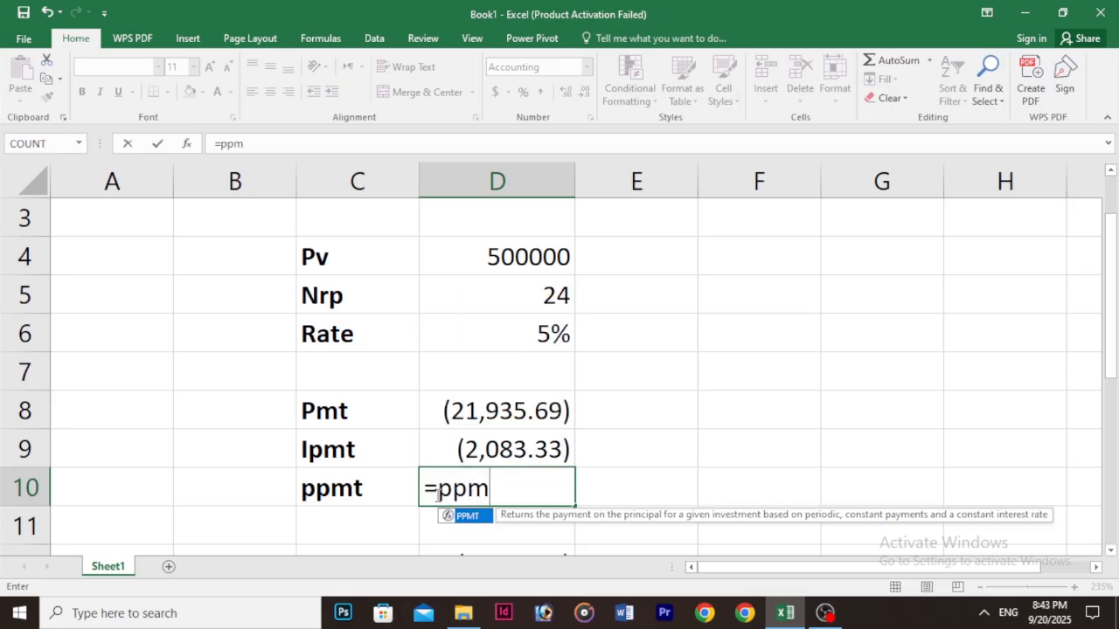
{"action": "type", "text": "t("}
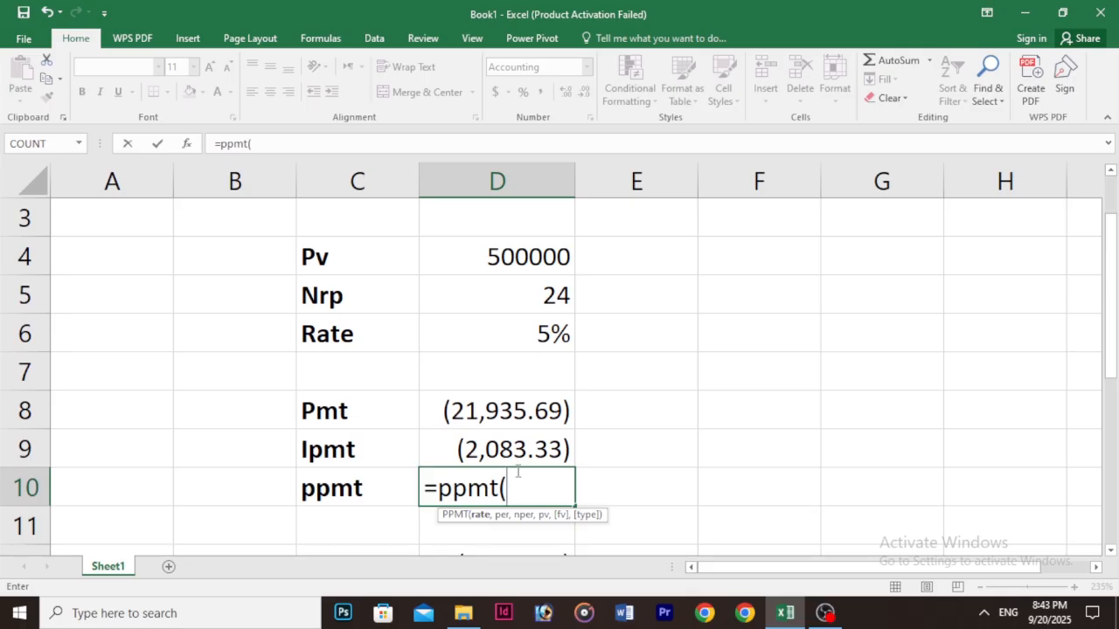
{"action": "left_click", "coordinate": [553, 334]}
{"action": "type", "text": "/12,"}
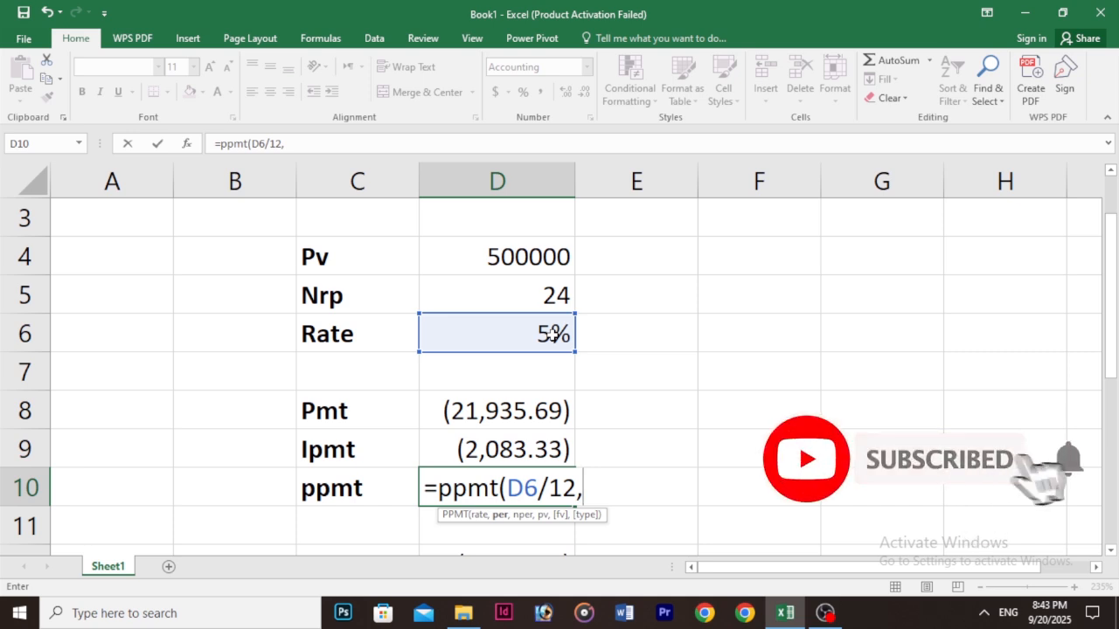
{"action": "type", "text": "1,"}
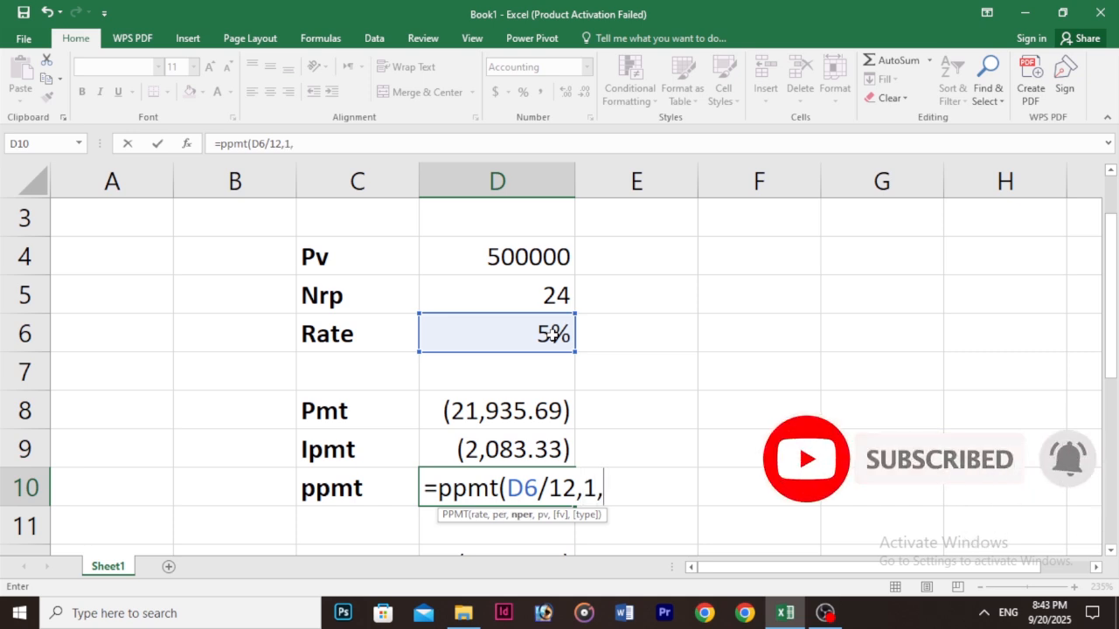
{"action": "left_click", "coordinate": [528, 295]}
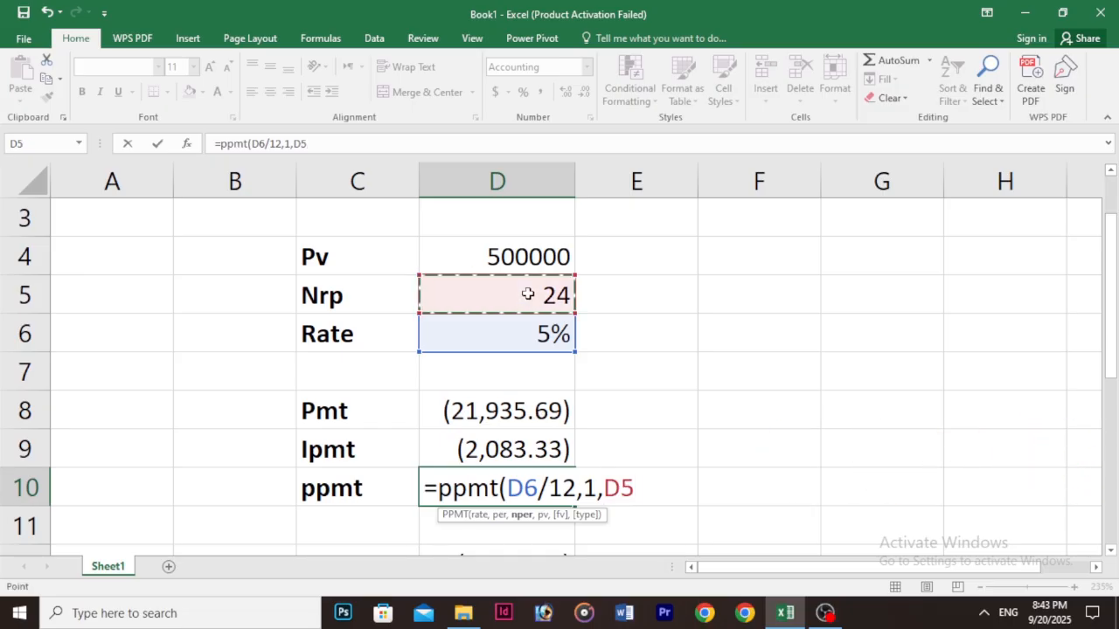
{"action": "type", "text": ","}
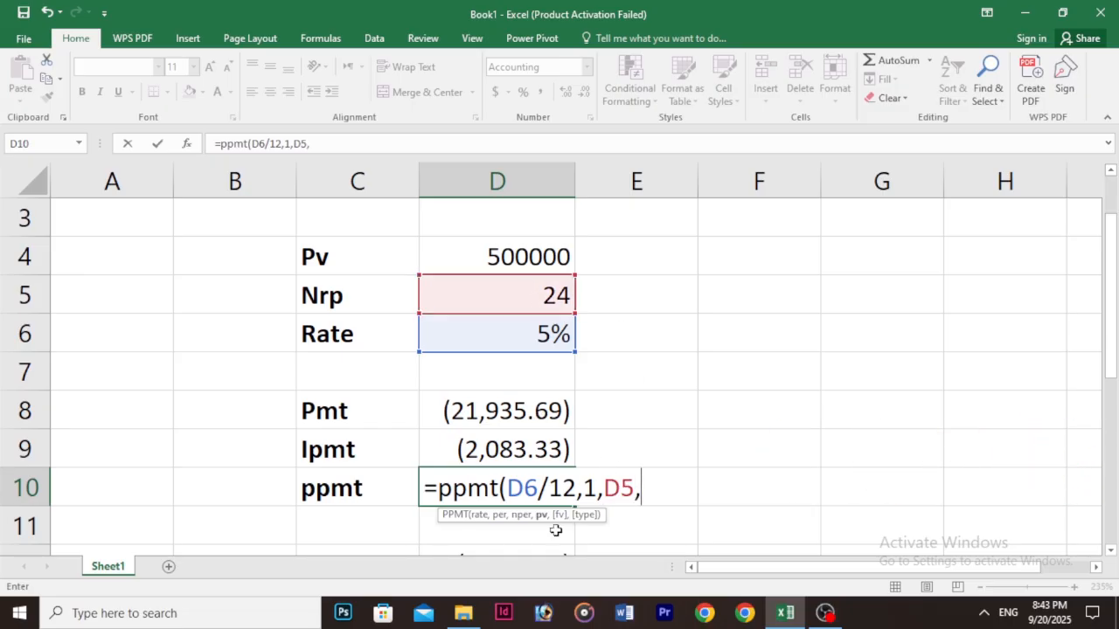
{"action": "left_click", "coordinate": [493, 247]}
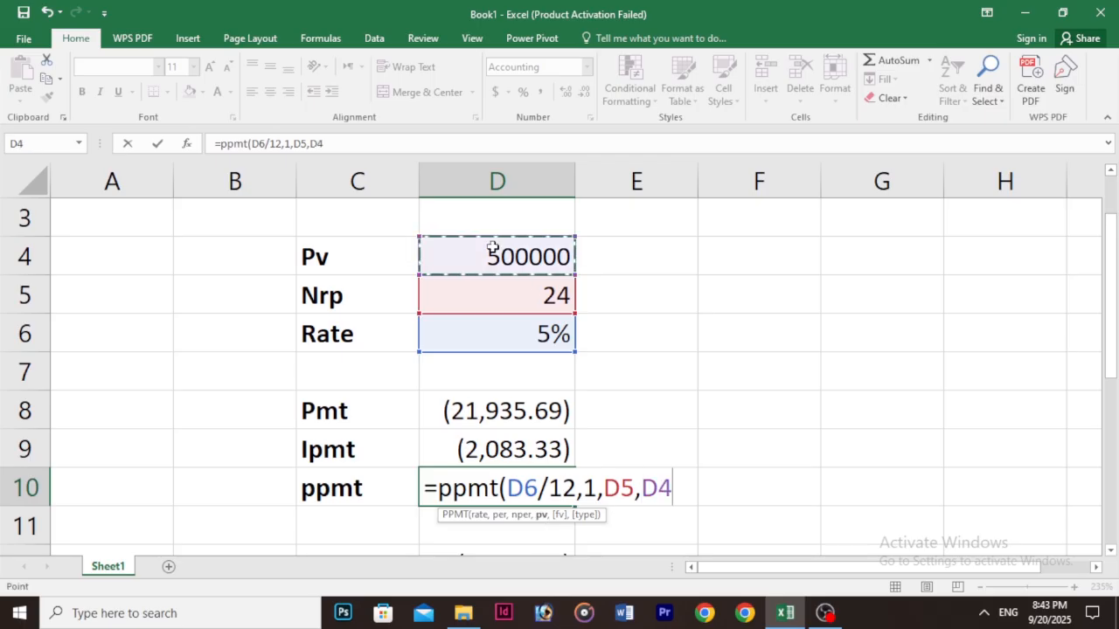
{"action": "type", "text": ",,0"}
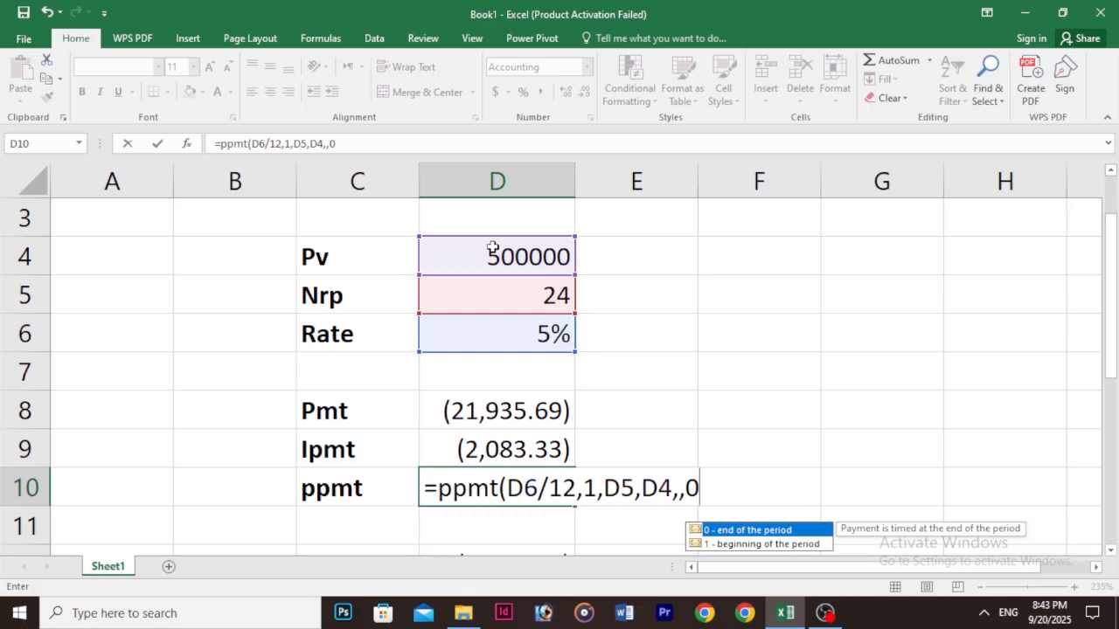
{"action": "key", "text": "Return"}
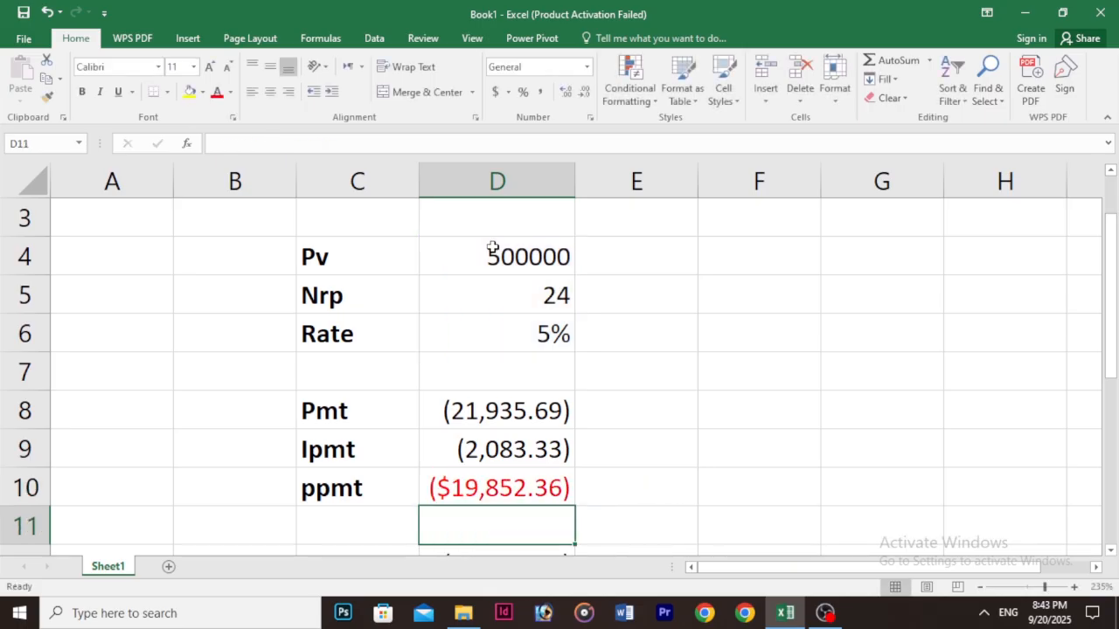
{"action": "left_click", "coordinate": [504, 491]}
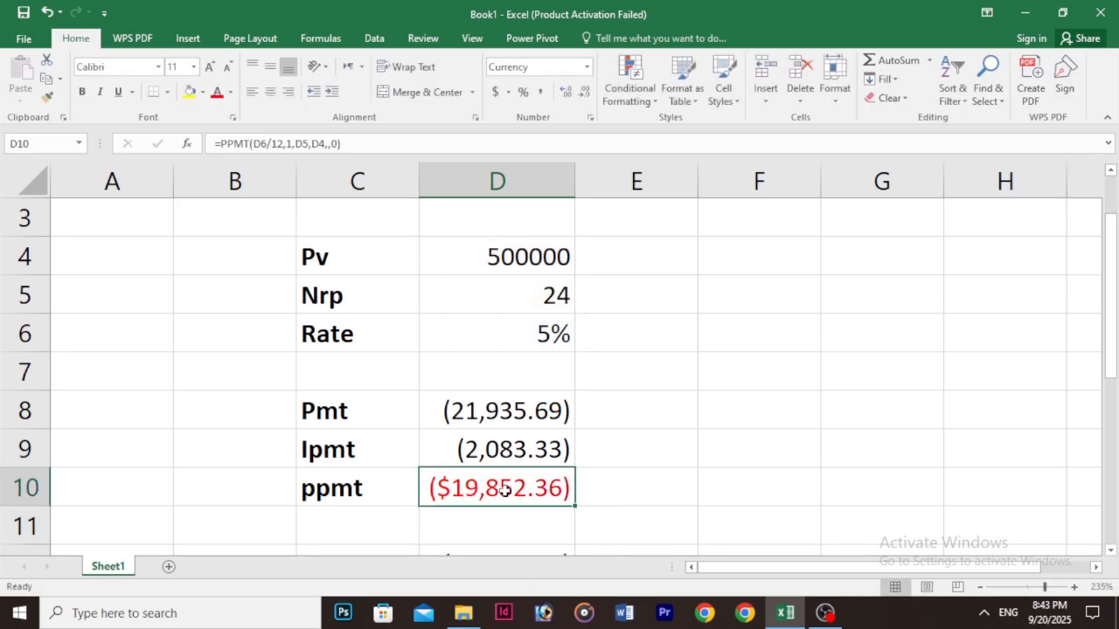
{"action": "left_click", "coordinate": [539, 92]}
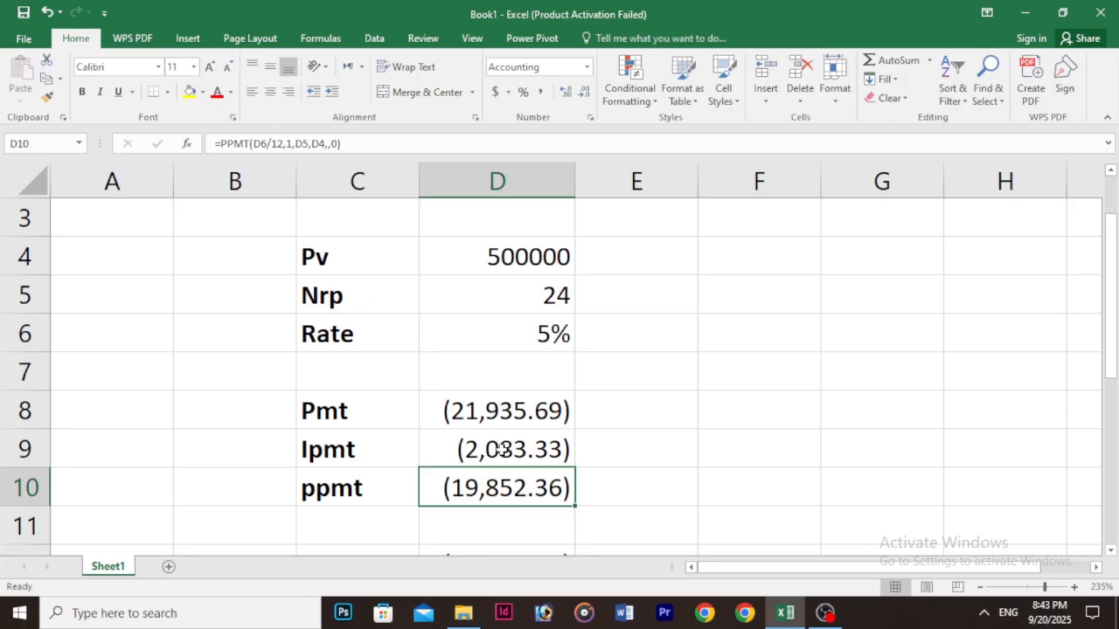
- Clear the existing content of D12 and add up the interest and principal payments there with =SUM(D9:D10)
{"action": "scroll", "coordinate": [500, 446], "scroll_direction": "down", "scroll_amount": 2}
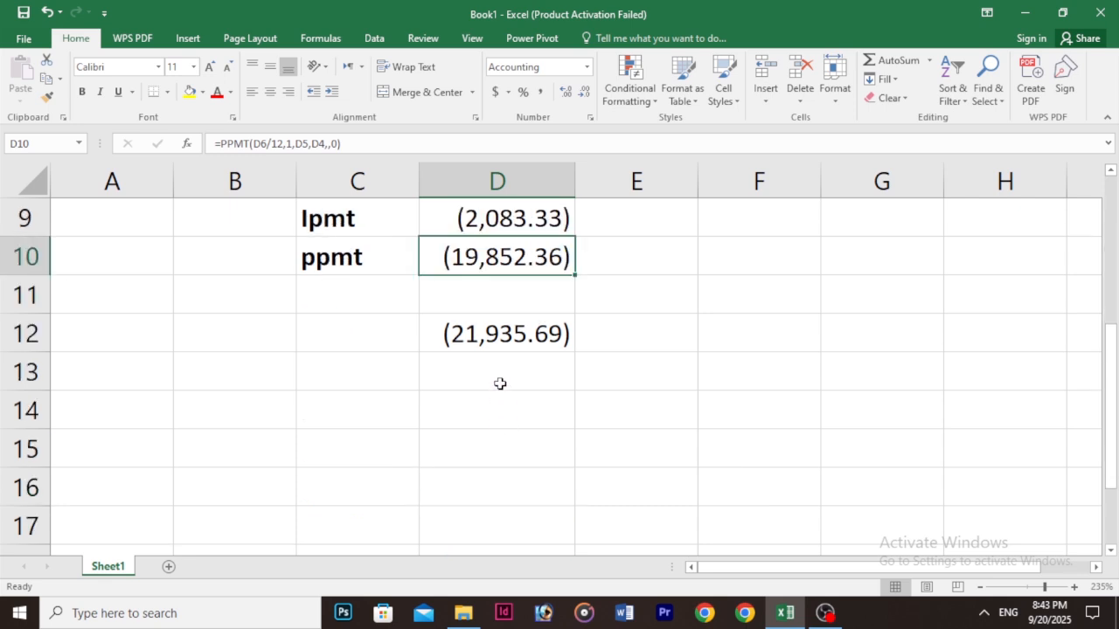
{"action": "scroll", "coordinate": [494, 297], "scroll_direction": "up", "scroll_amount": 1}
{"action": "scroll", "coordinate": [496, 317], "scroll_direction": "up", "scroll_amount": 1}
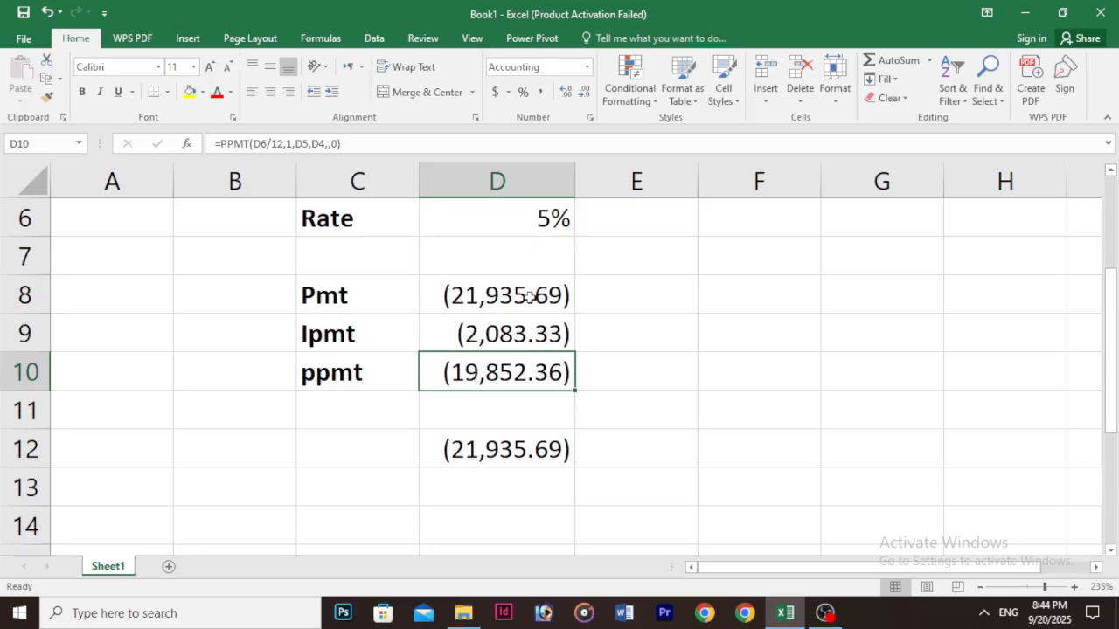
{"action": "left_click", "coordinate": [520, 454]}
{"action": "key", "text": "Delete"}
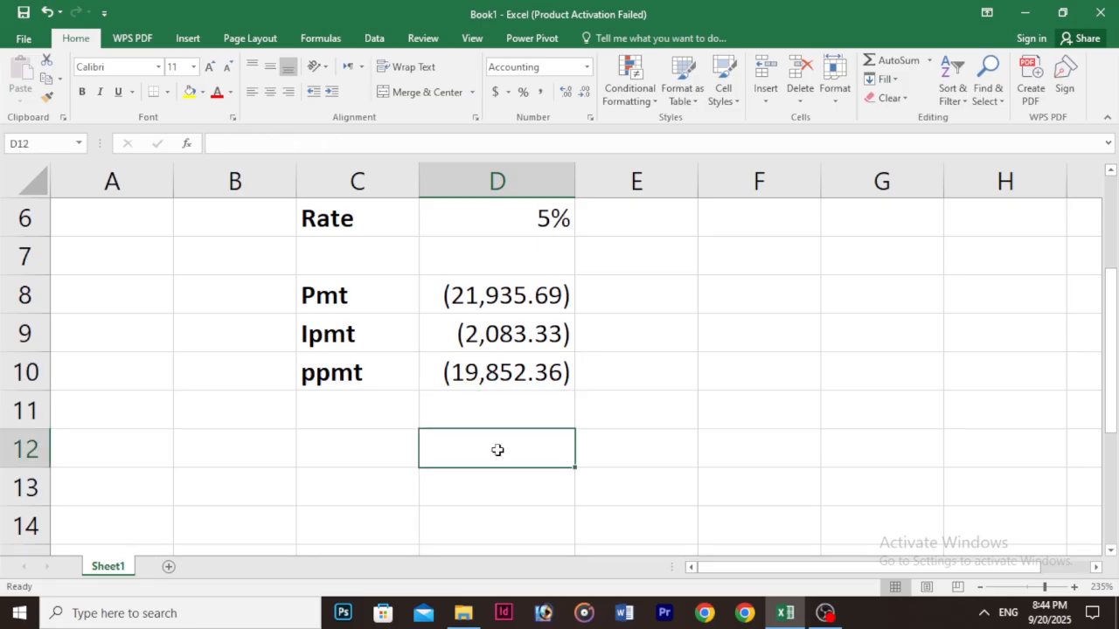
{"action": "type", "text": "=sum"}
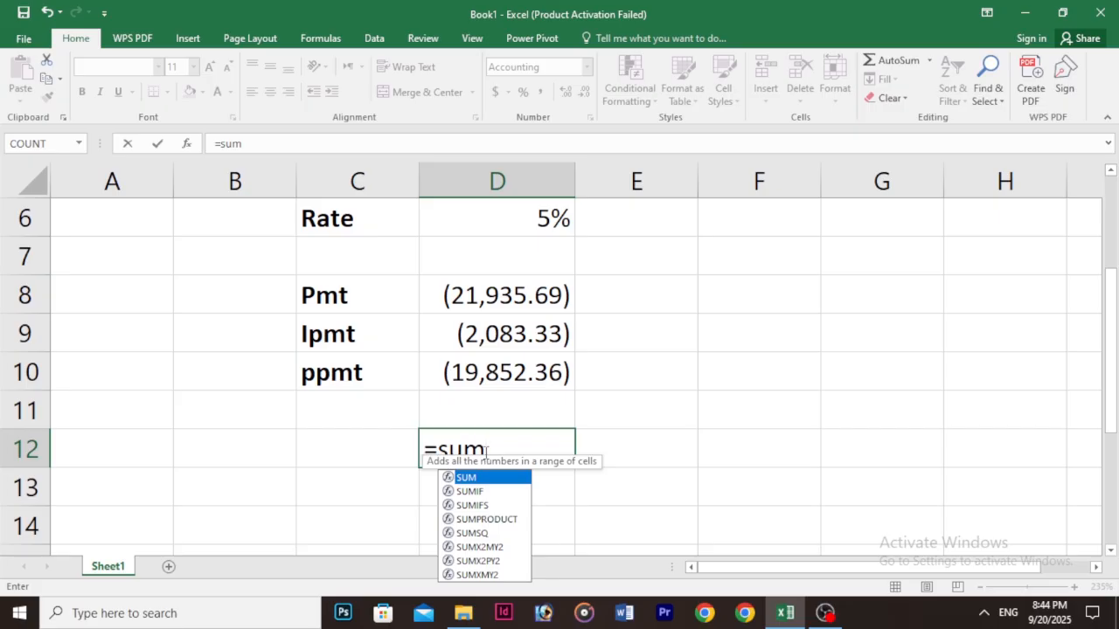
{"action": "type", "text": "("}
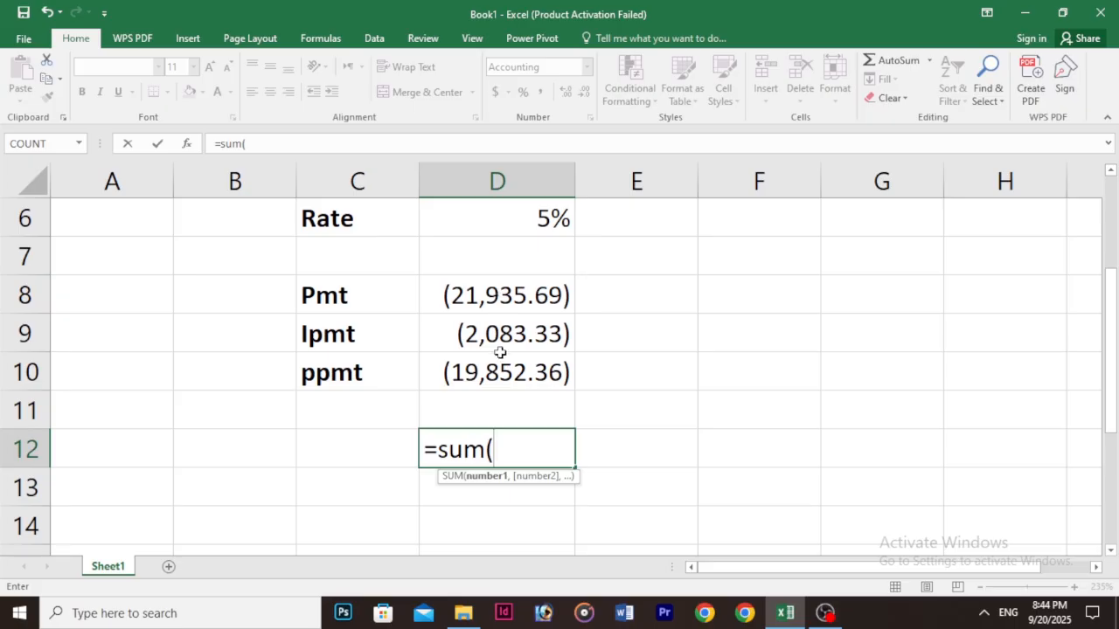
{"action": "left_click_drag", "start_coordinate": [492, 335], "coordinate": [507, 371]}
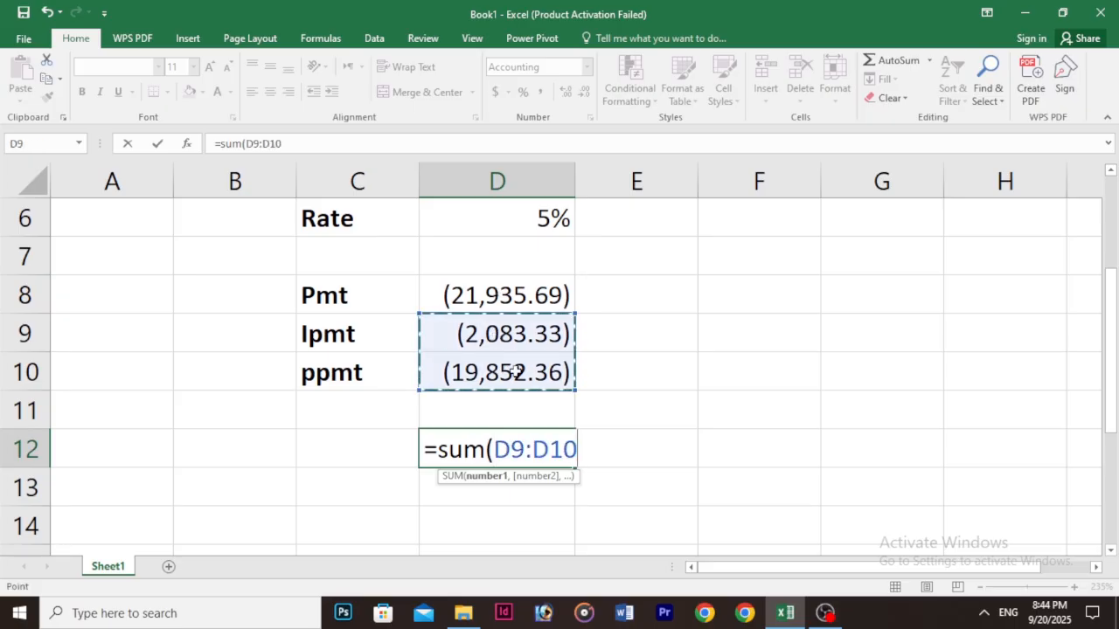
{"action": "key", "text": "Return"}
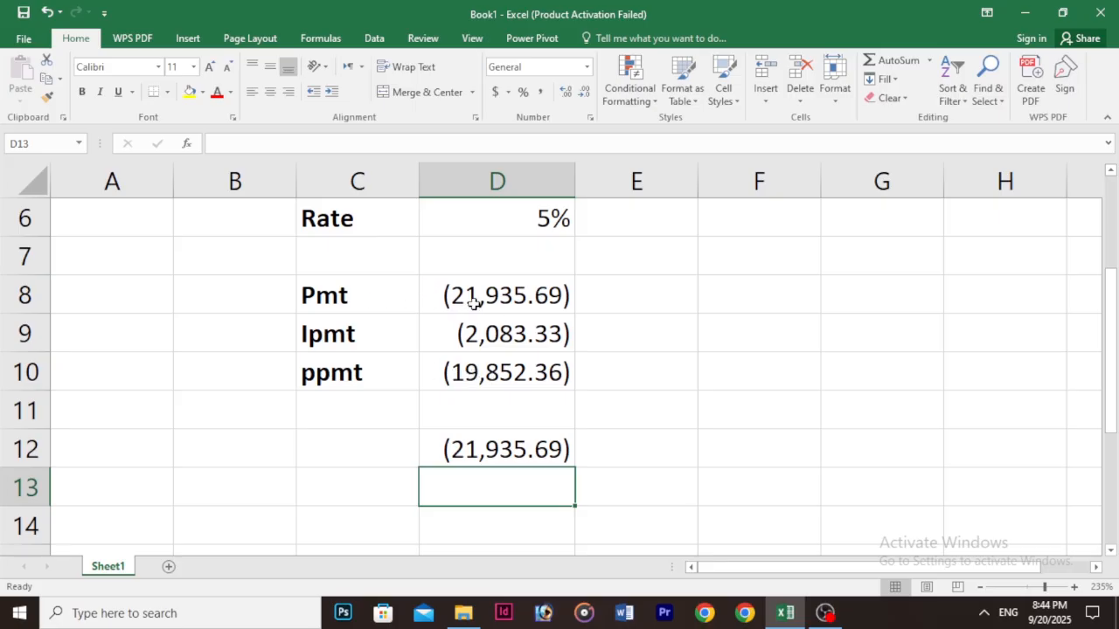
{"action": "scroll", "coordinate": [542, 364], "scroll_direction": "up", "scroll_amount": 1}
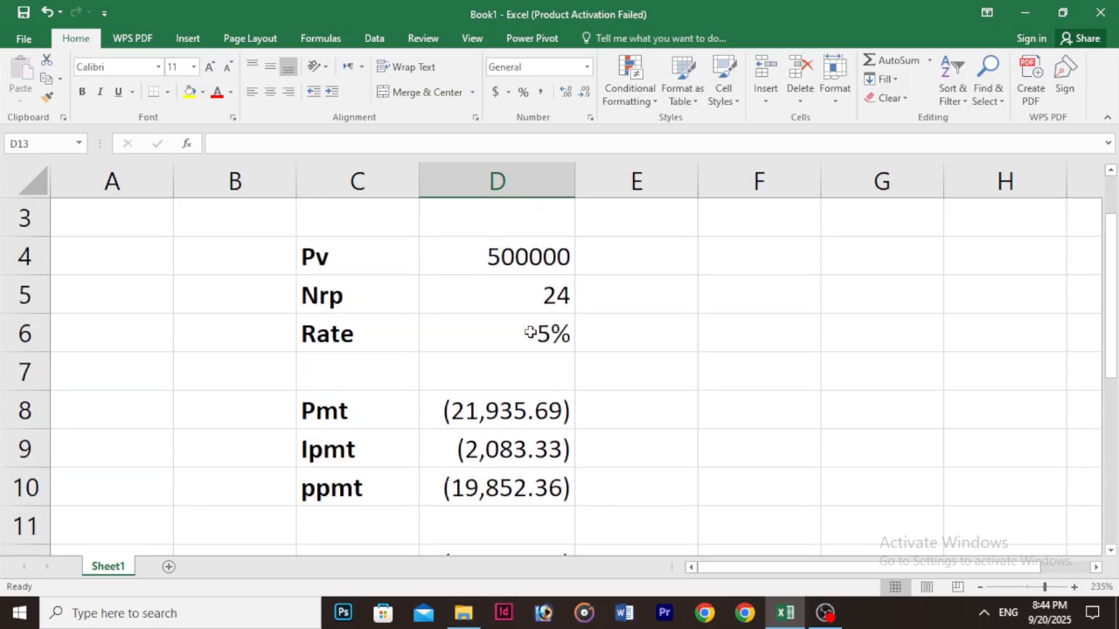
{"action": "scroll", "coordinate": [529, 332], "scroll_direction": "down", "scroll_amount": 1}
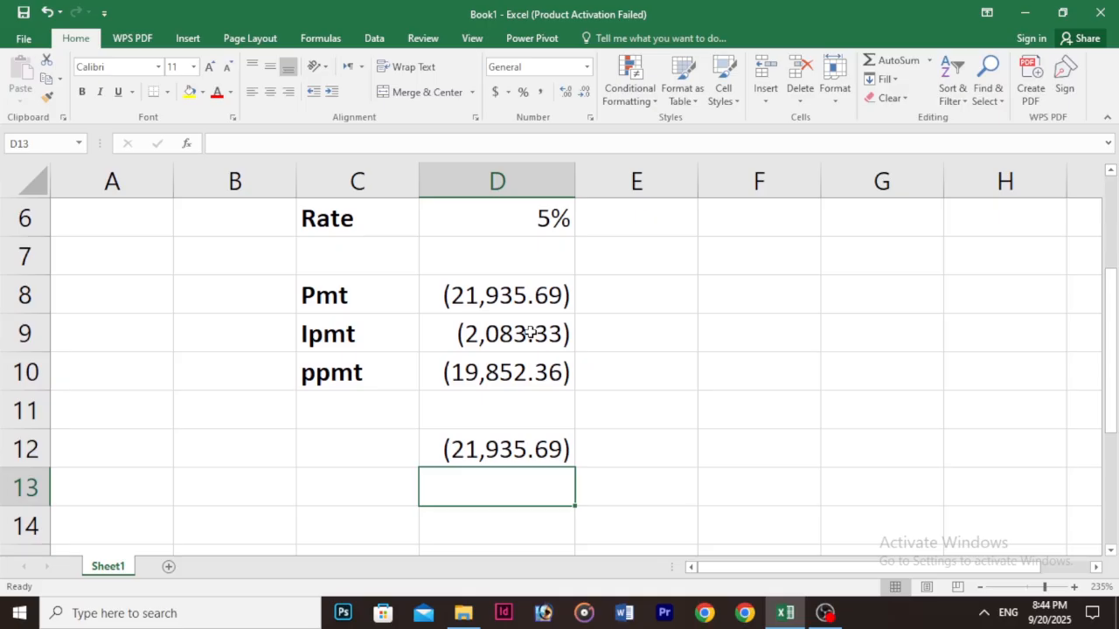